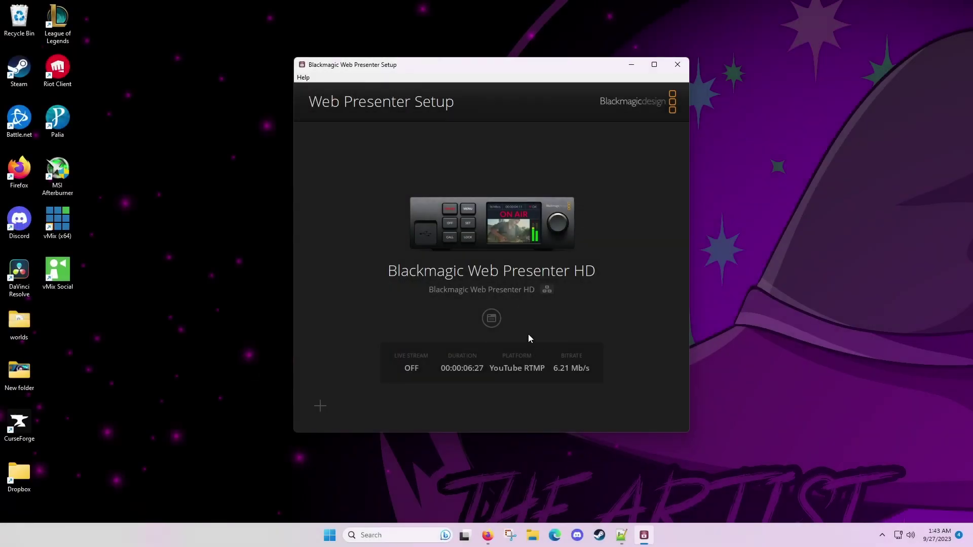
Open the Web Presenter HD live stream settings, keep YouTube RTMP as platform, and launch vMix.
left_click(499, 320)
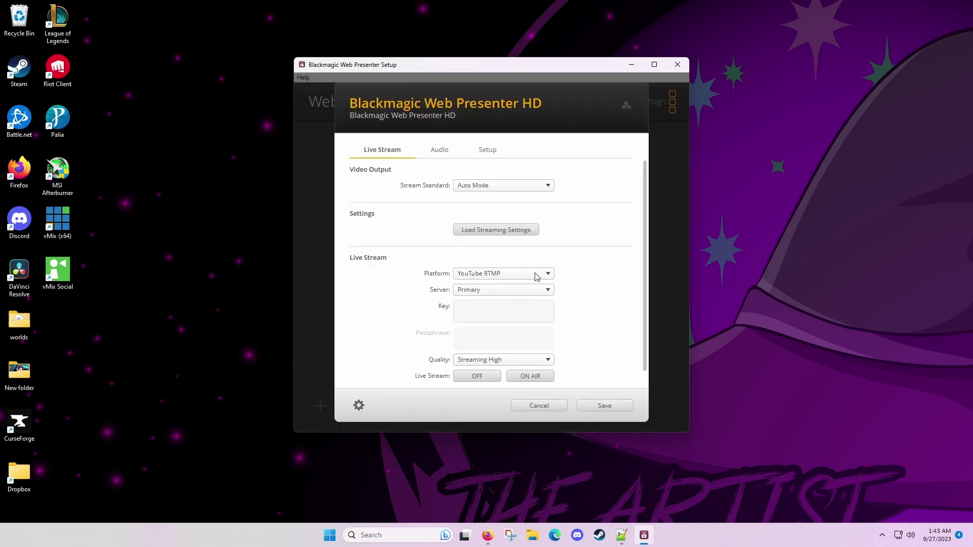
left_click(506, 278)
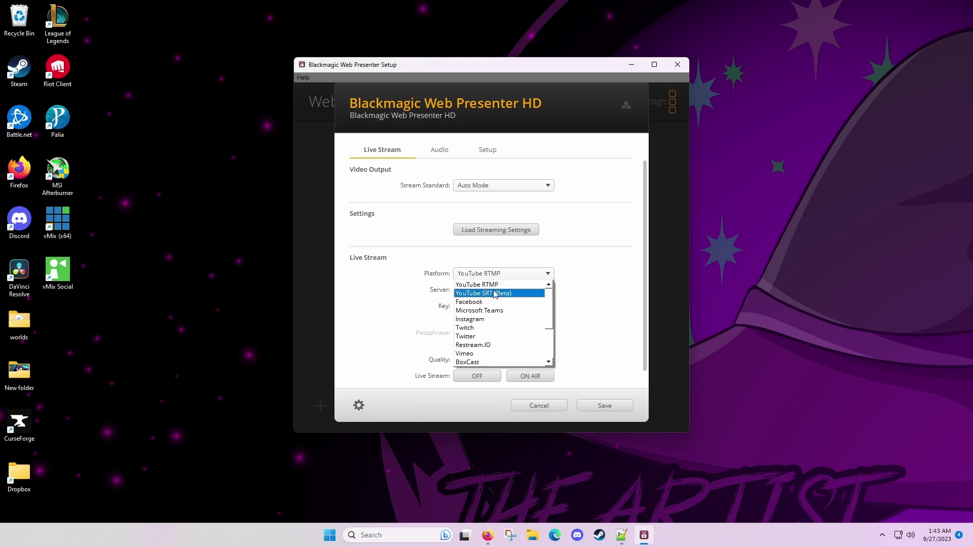
left_click_drag(548, 313, 552, 363)
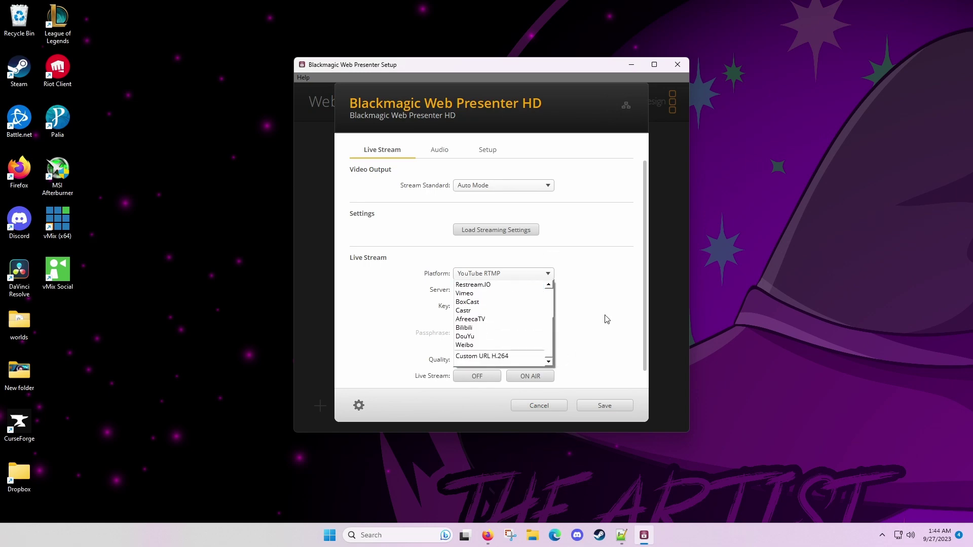
left_click(594, 266)
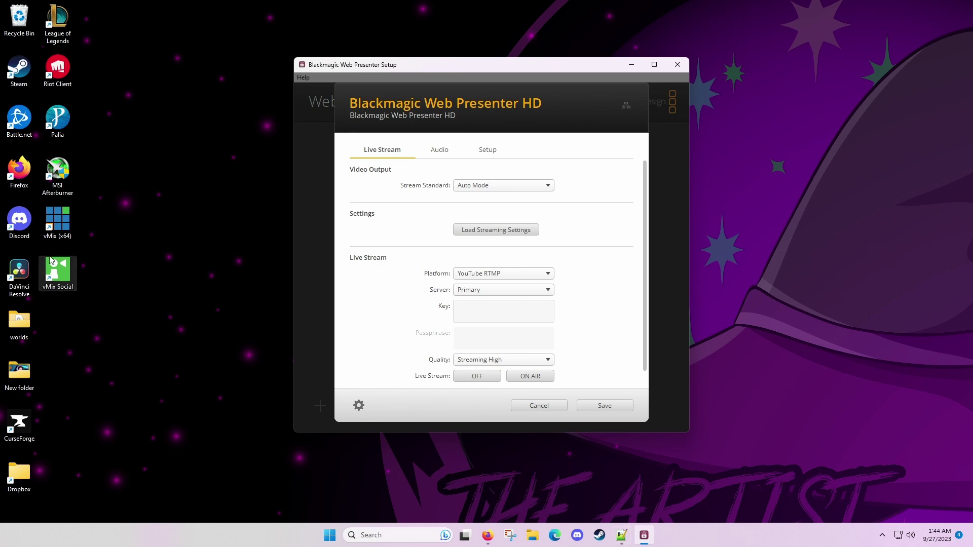
left_click(56, 223)
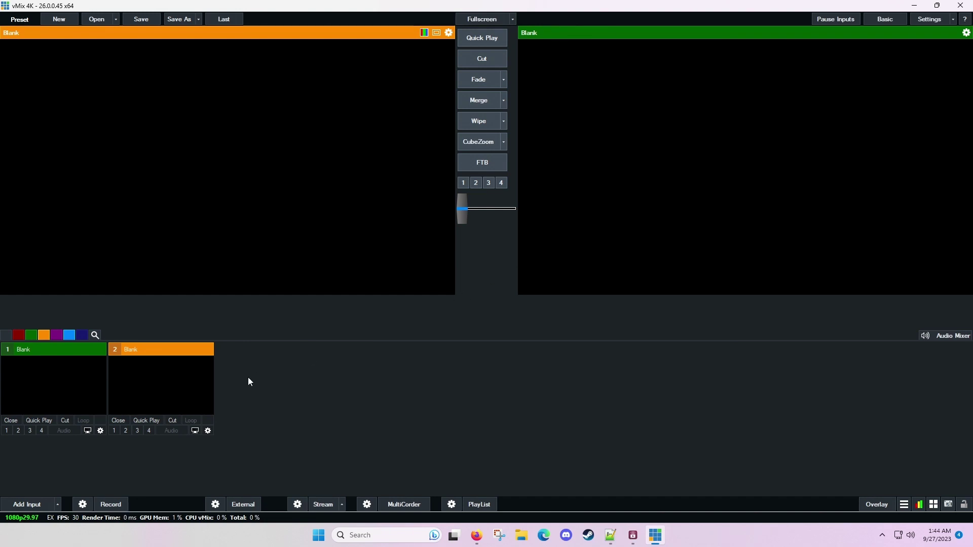
left_click(24, 506)
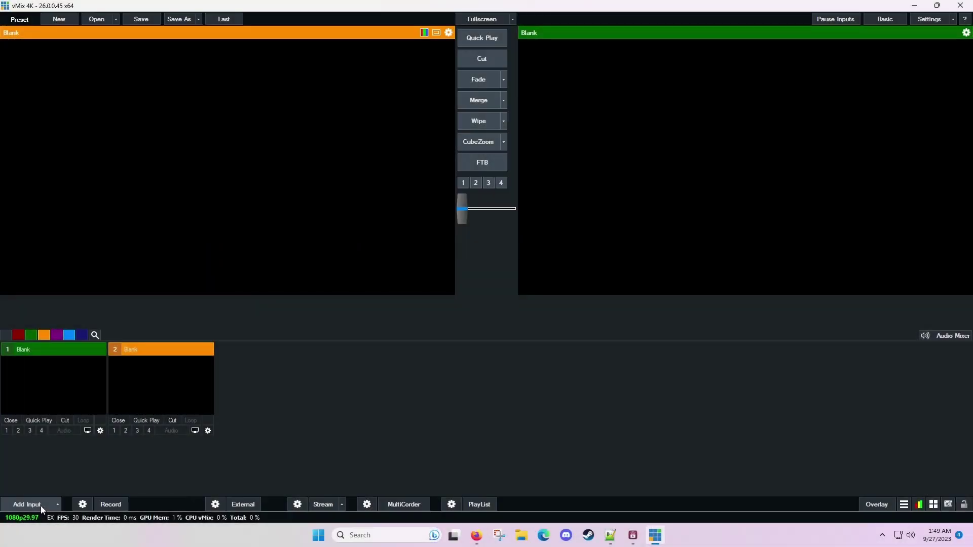
Add an SRT (Listener) input on port 5000 as vMix input 1 and mute its audio.
left_click(26, 504)
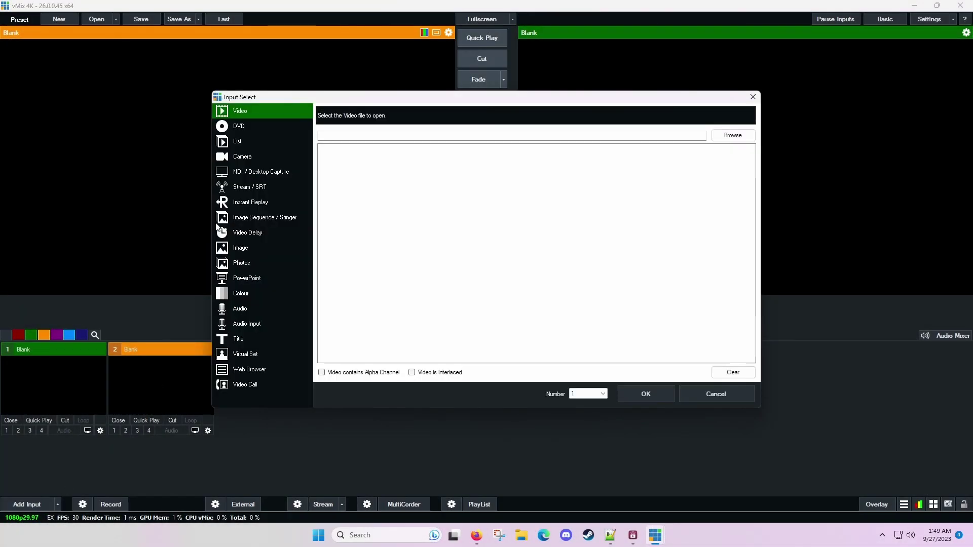
left_click(269, 187)
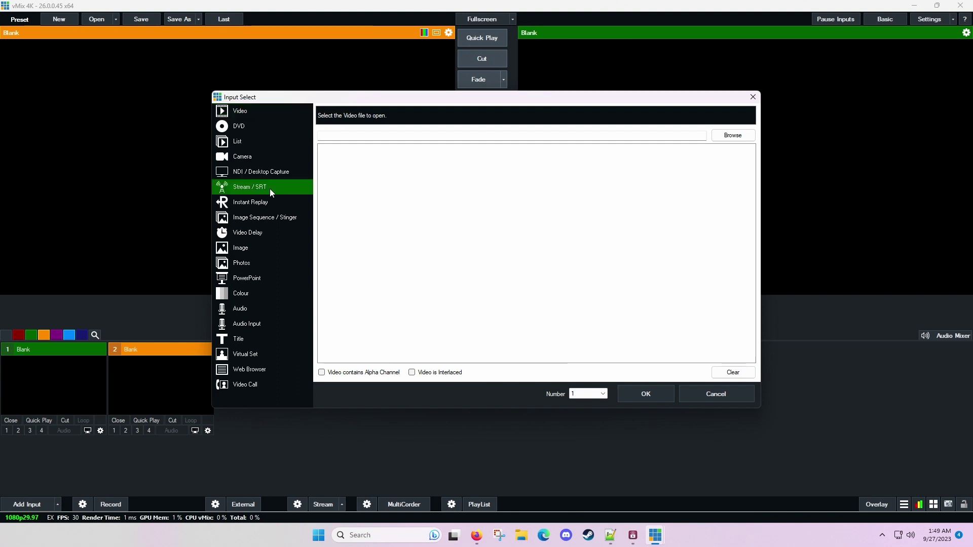
left_click(450, 109)
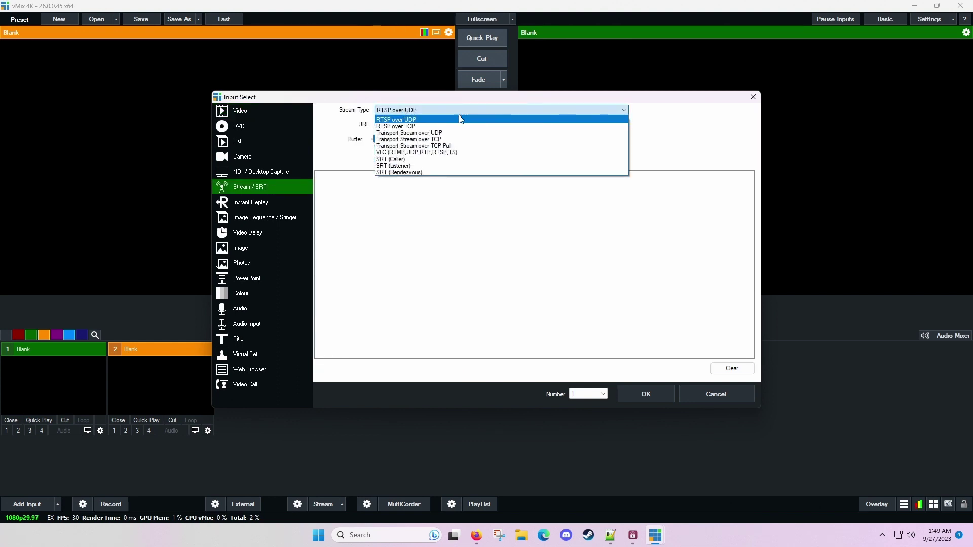
left_click(402, 168)
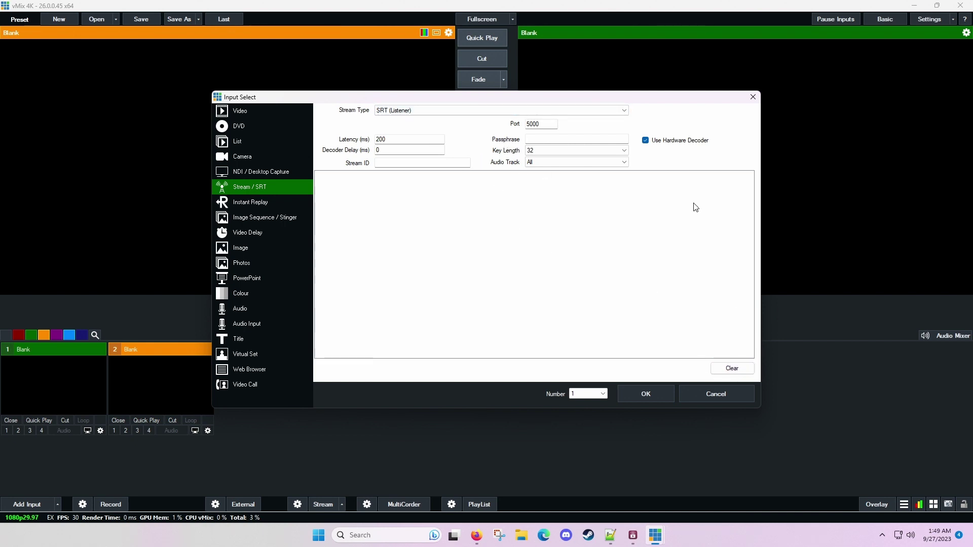
left_click(641, 394)
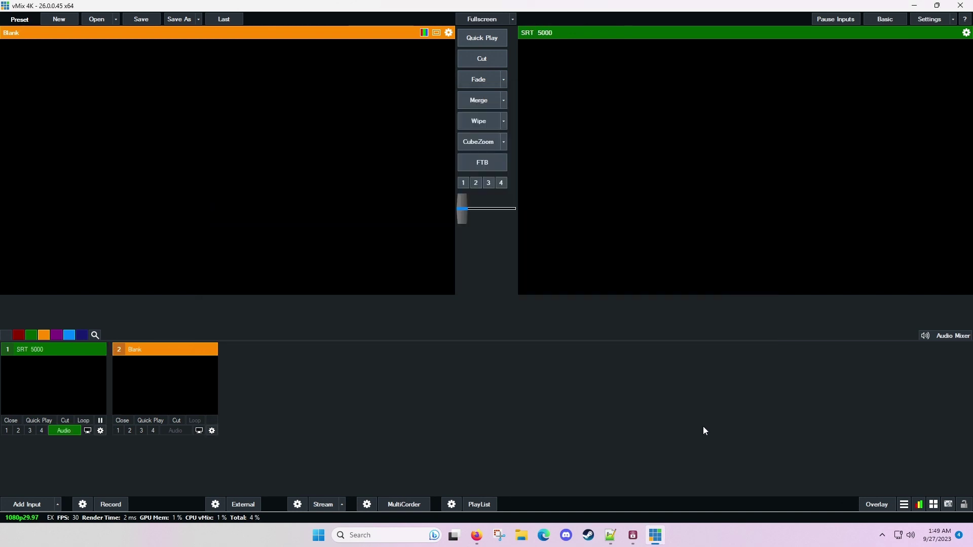
left_click(64, 431)
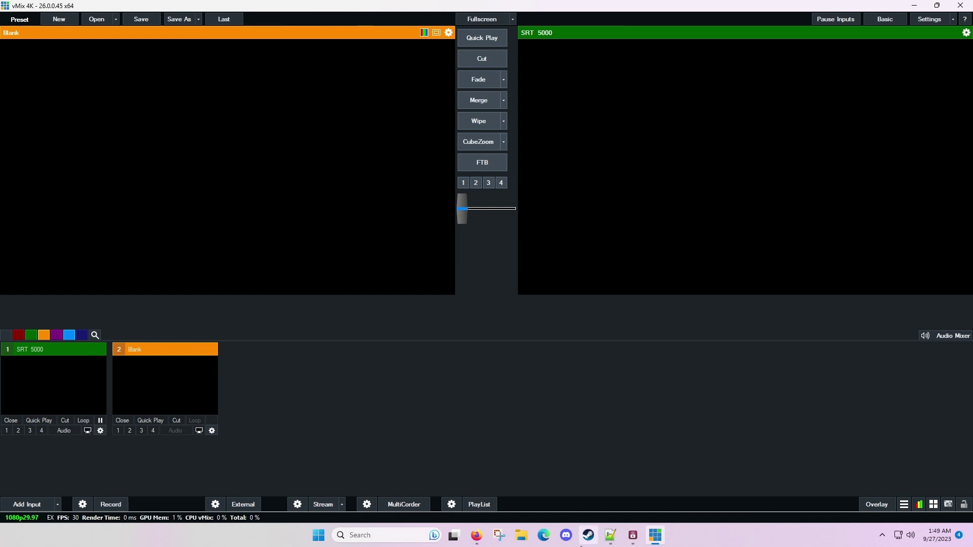
Change the Web Presenter streaming platform from YouTube RTMP to Custom URL H.264.
left_click(633, 535)
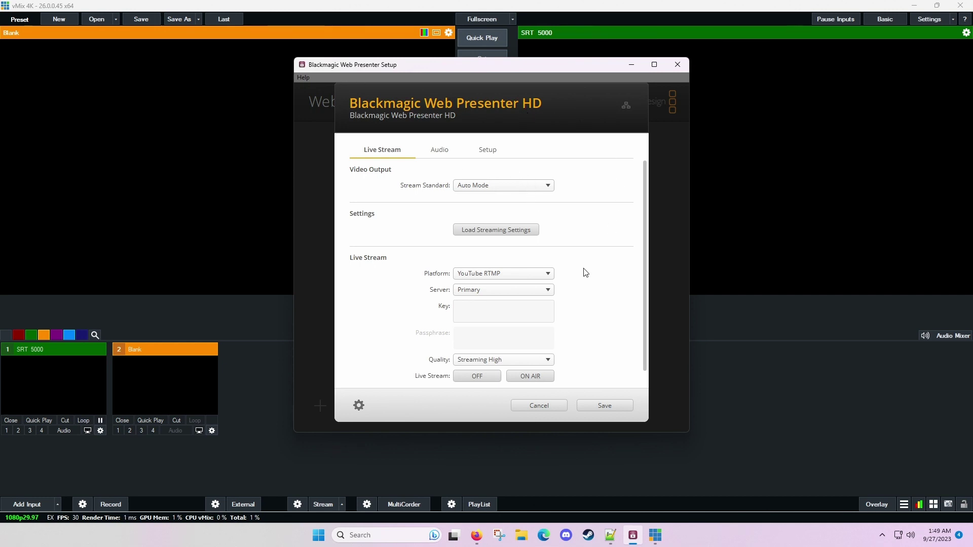
left_click(545, 278)
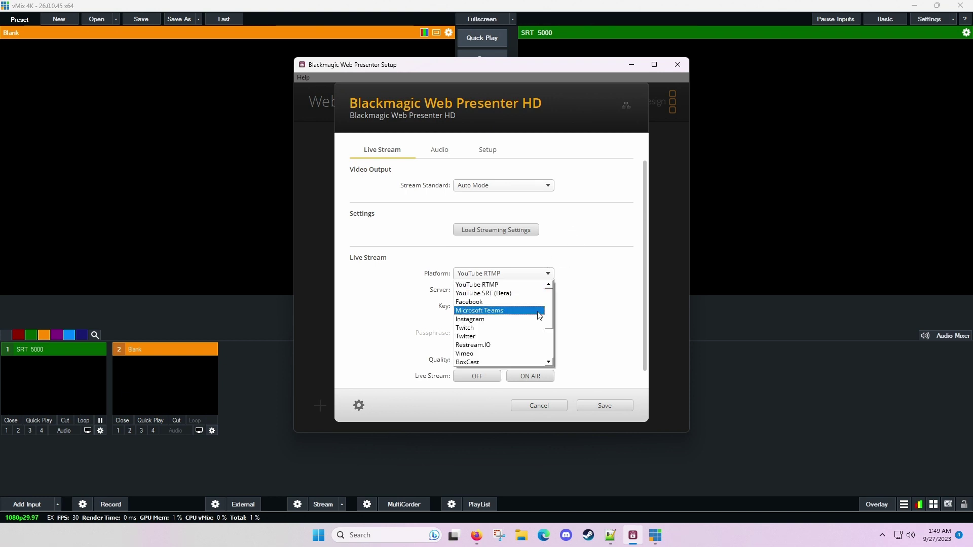
scroll(529, 358, "down", 3)
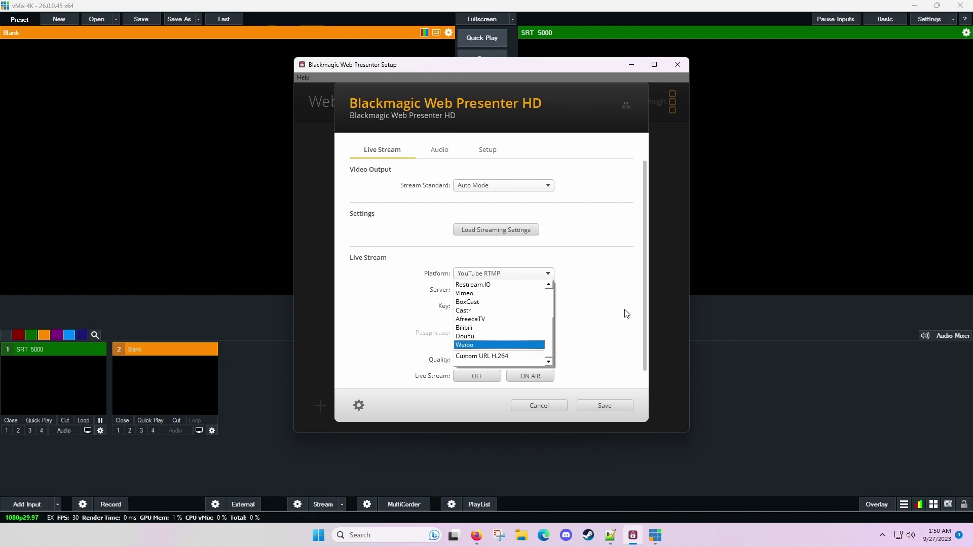
key("Down")
key("Return")
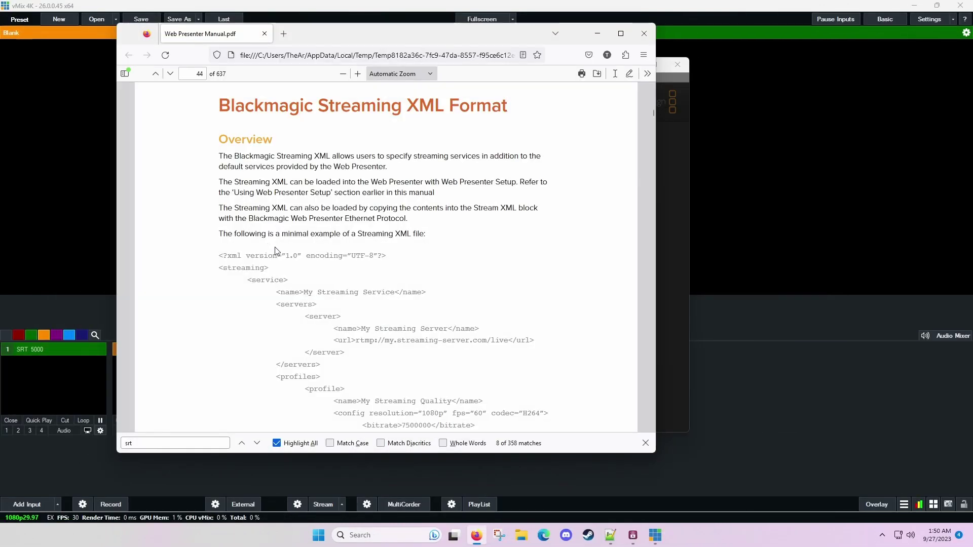
Scroll the manual's Streaming XML Format section from page 44 to page 46.
scroll(353, 255, "down", 3)
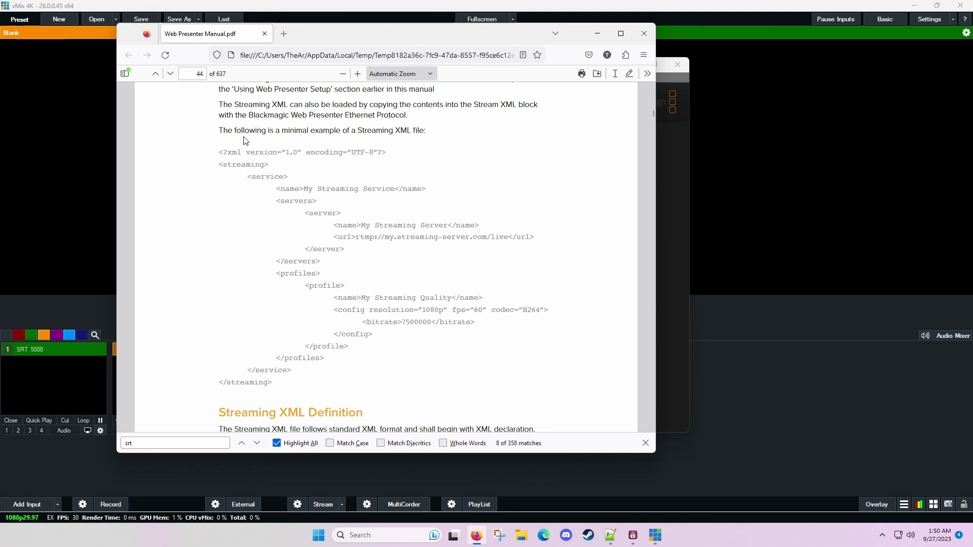
scroll(373, 339, "down", 6)
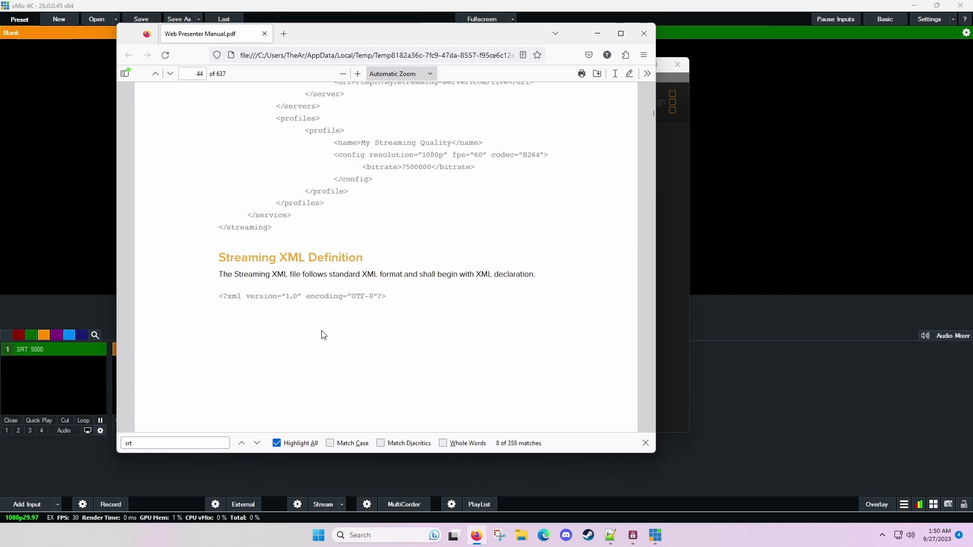
scroll(324, 335, "down", 8)
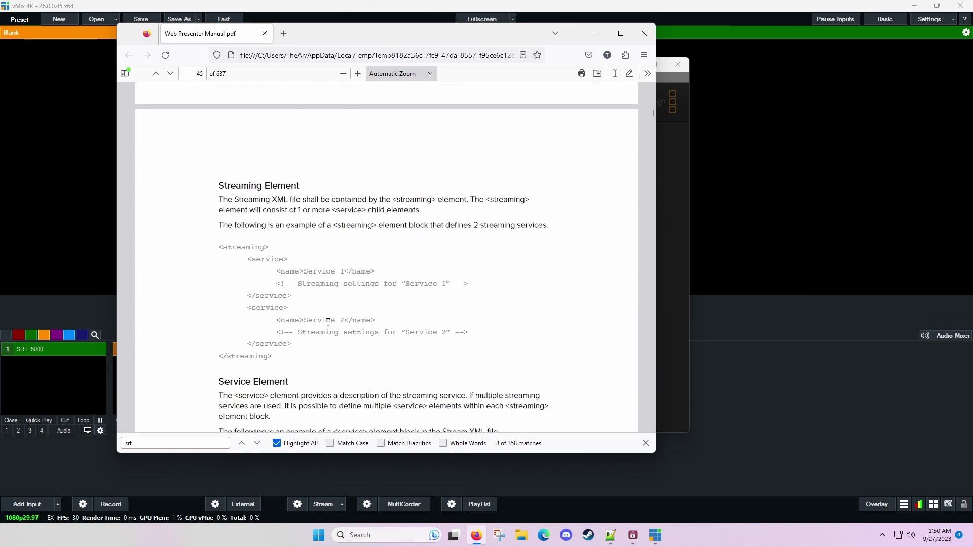
scroll(330, 324, "down", 9)
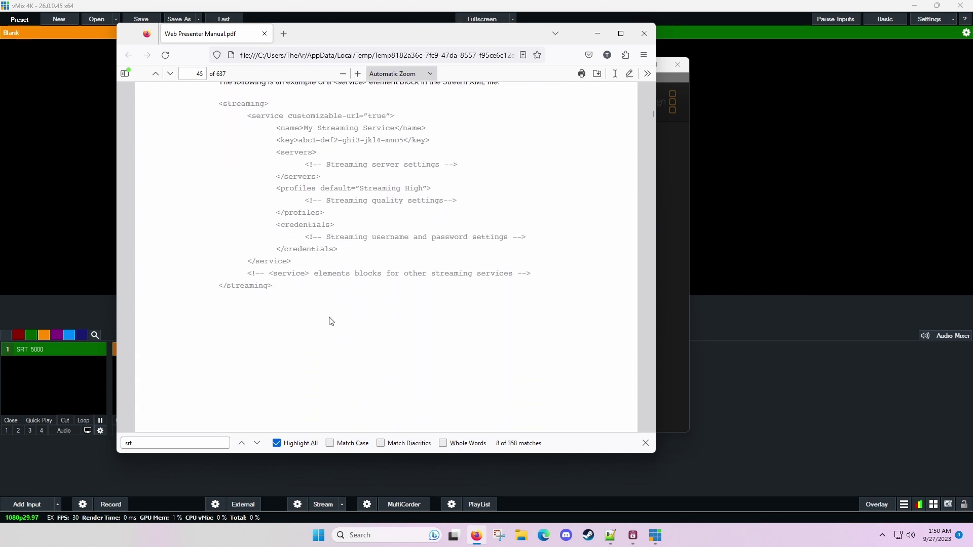
scroll(330, 321, "down", 9)
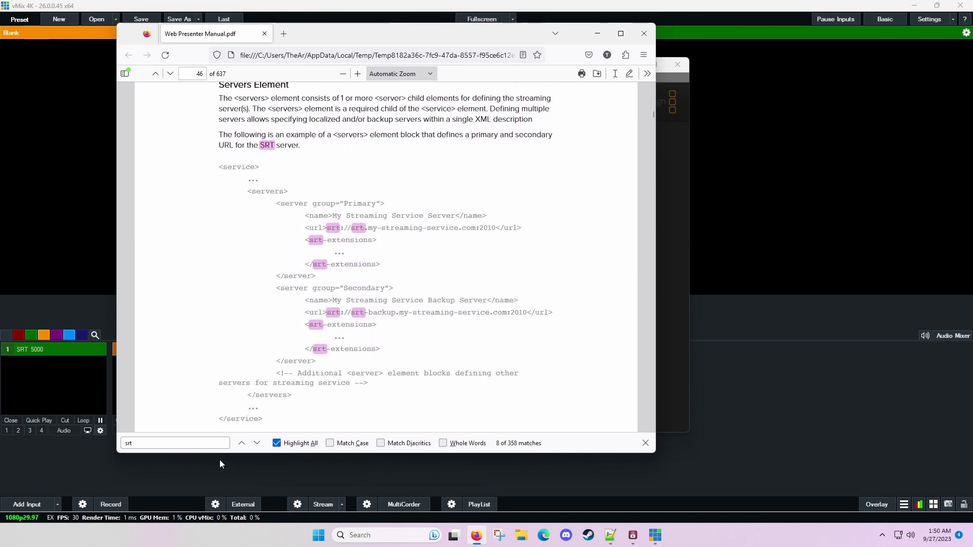
Close the find bar and select the primary SRT server example in the Servers Element.
left_click(645, 442)
left_click_drag(267, 152, 380, 264)
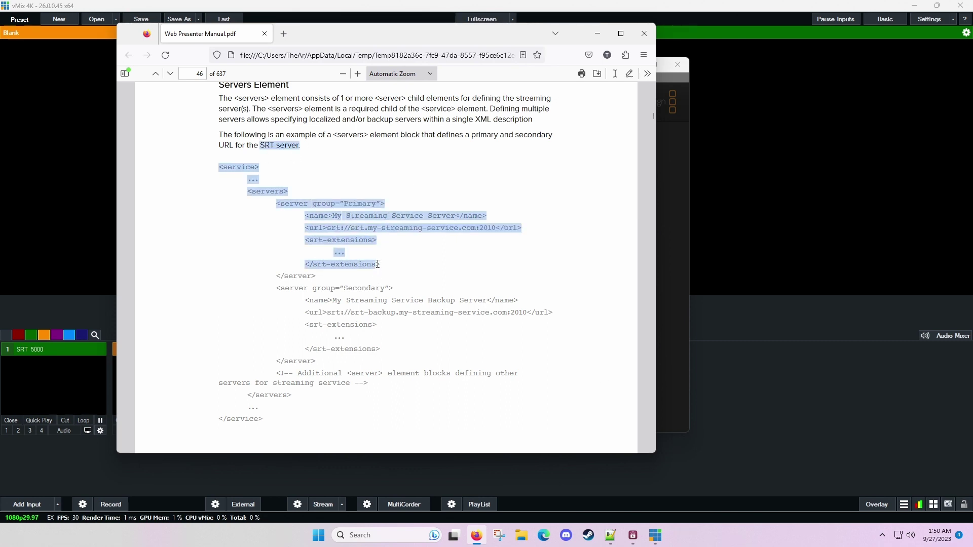
left_click(379, 264)
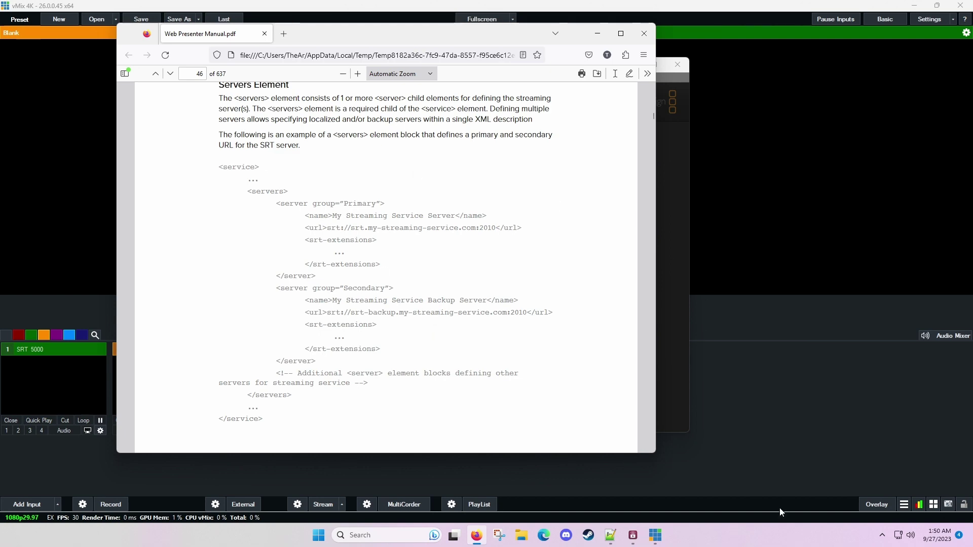
left_click(610, 535)
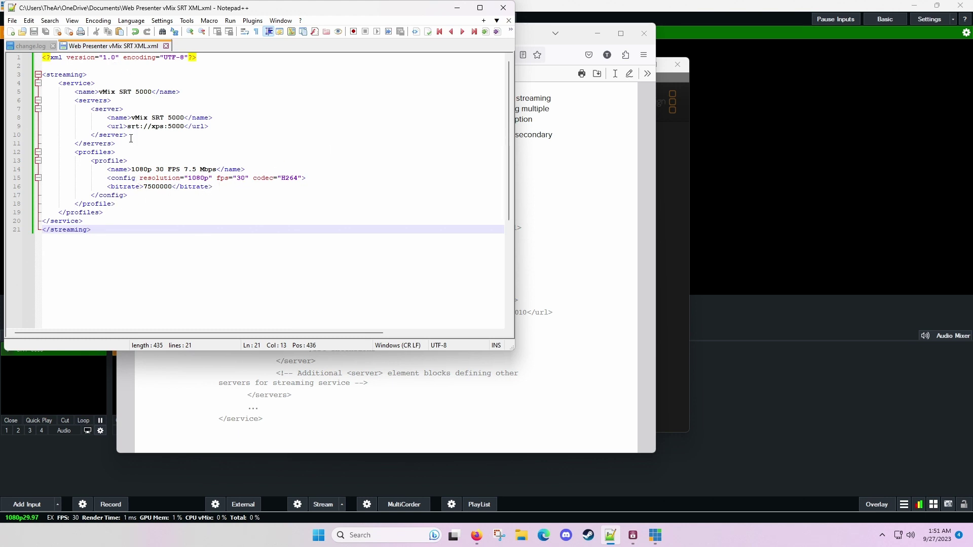
Load Web Presenter vMix SRT XML.xml from Documents as the Web Presenter streaming settings.
left_click(672, 294)
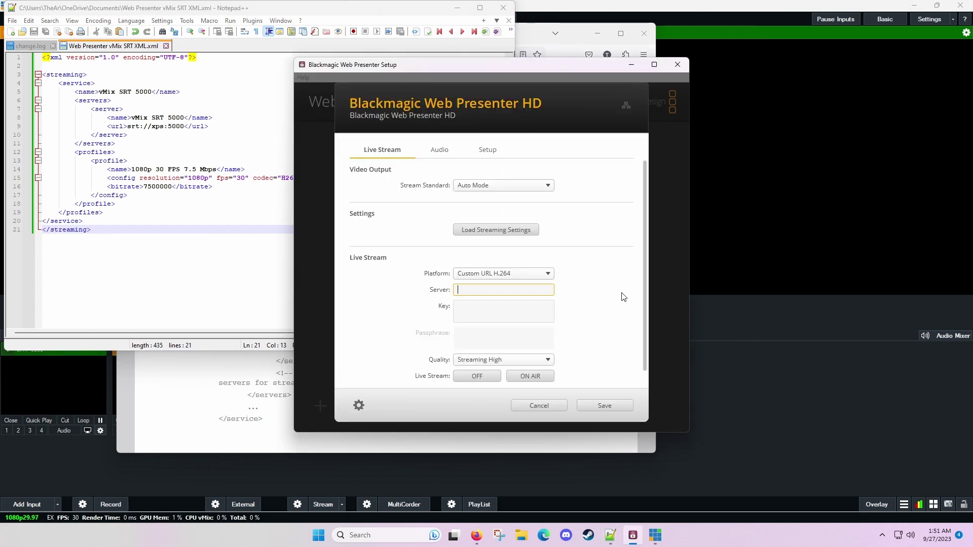
left_click(521, 230)
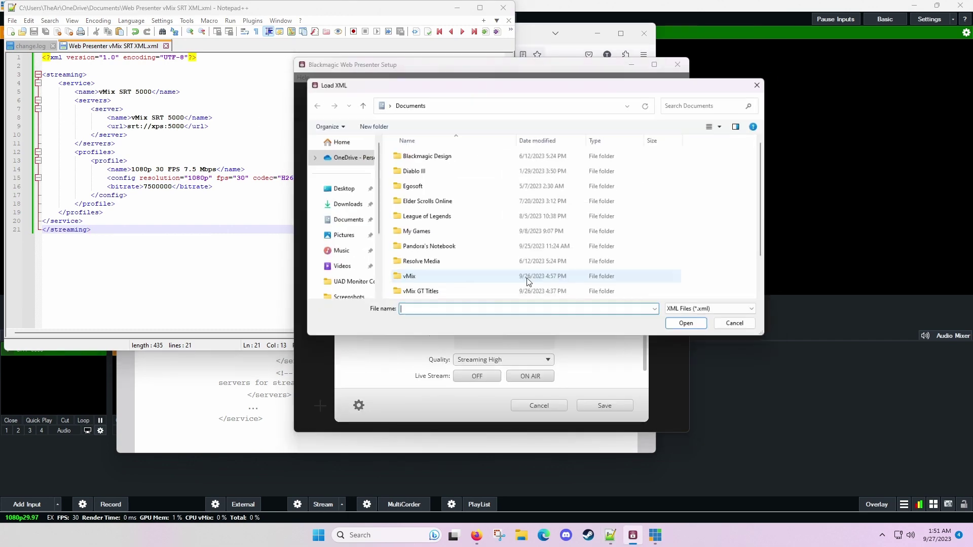
scroll(507, 284, "down", 2)
left_click(435, 298)
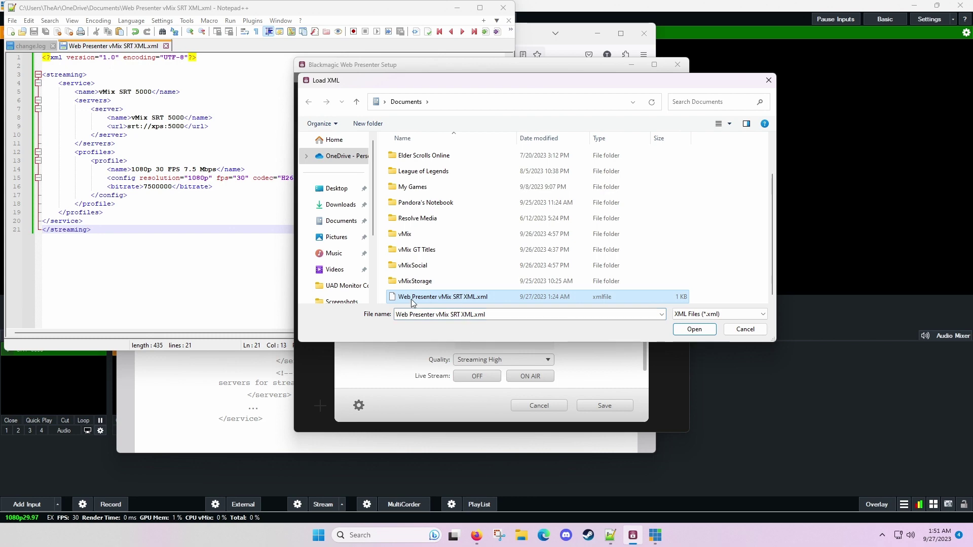
left_click(692, 330)
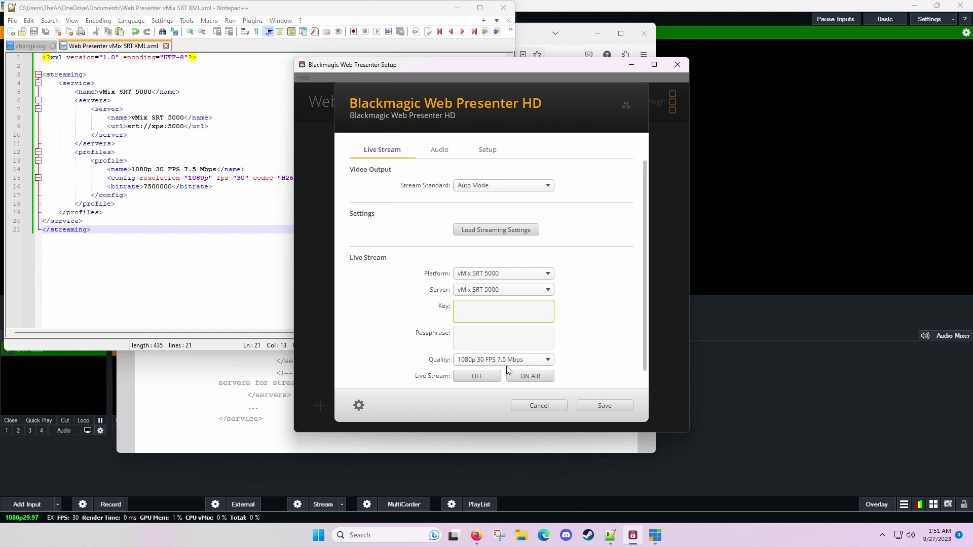
Check that the Quality list offers 1080p 30 FPS 7.5 Mbps, then minimize the XML editor.
left_click(536, 363)
left_click(605, 355)
scroll(504, 339, "down", 1)
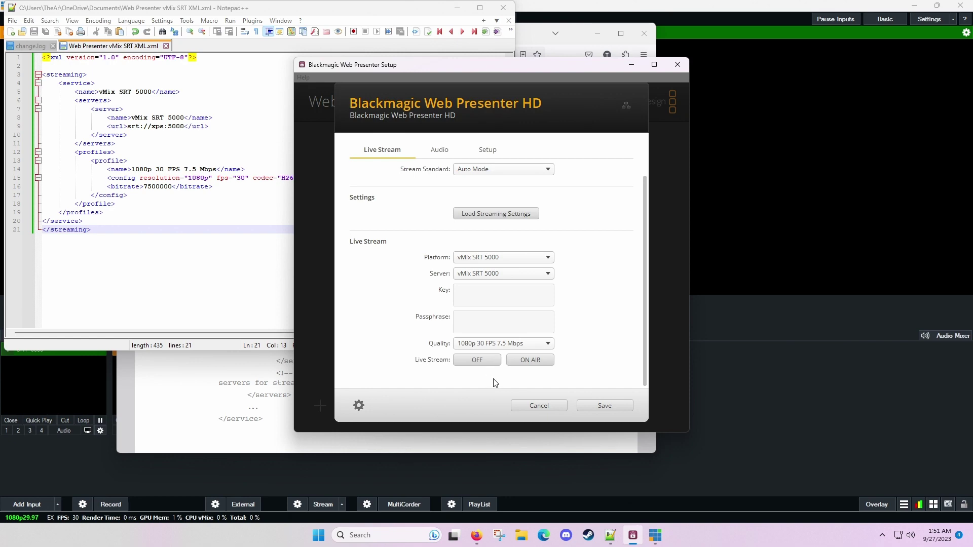
double_click(455, 11)
left_click(494, 138)
Put the Web Presenter on air so vMix's SRT 5000 input shows the camera video.
left_click(597, 34)
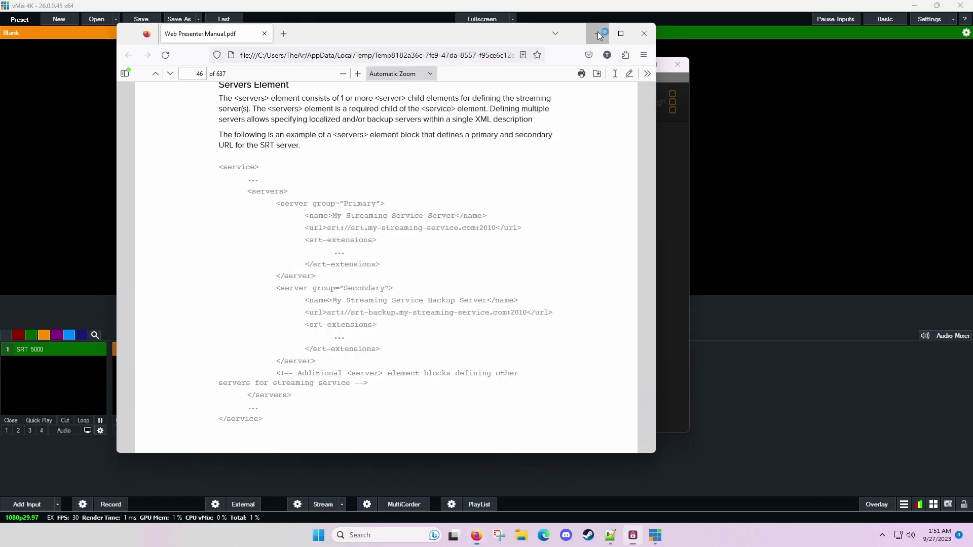
left_click_drag(510, 66, 721, 69)
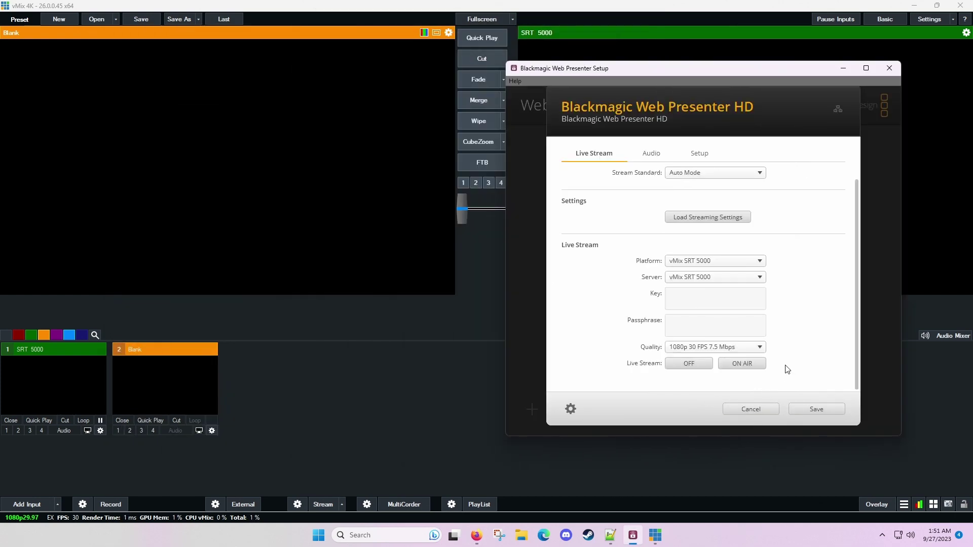
left_click(740, 363)
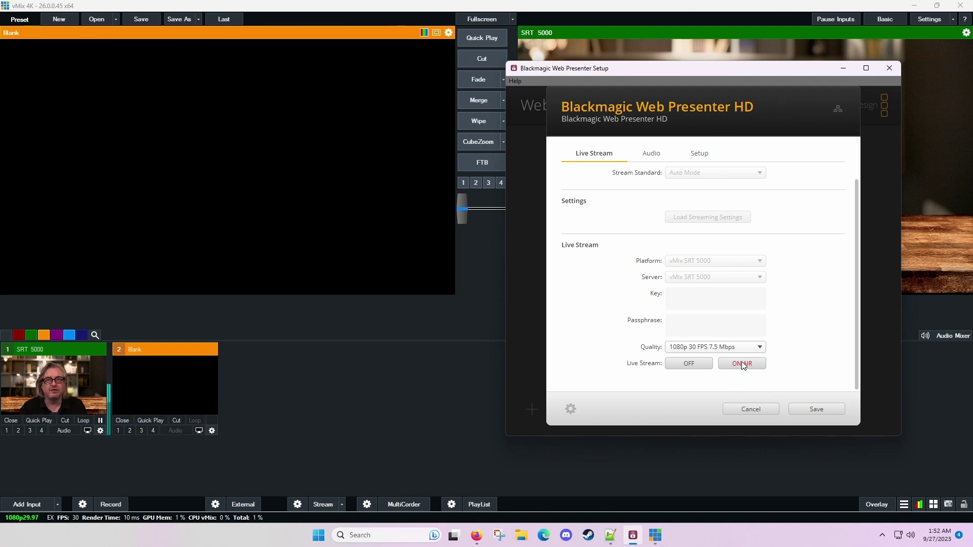
left_click_drag(735, 71, 718, 68)
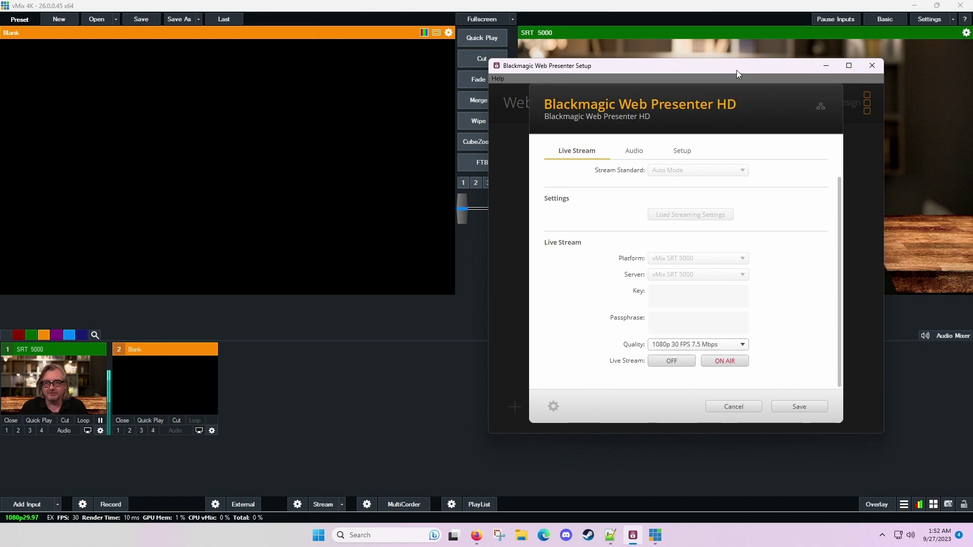
left_click_drag(736, 70, 567, 96)
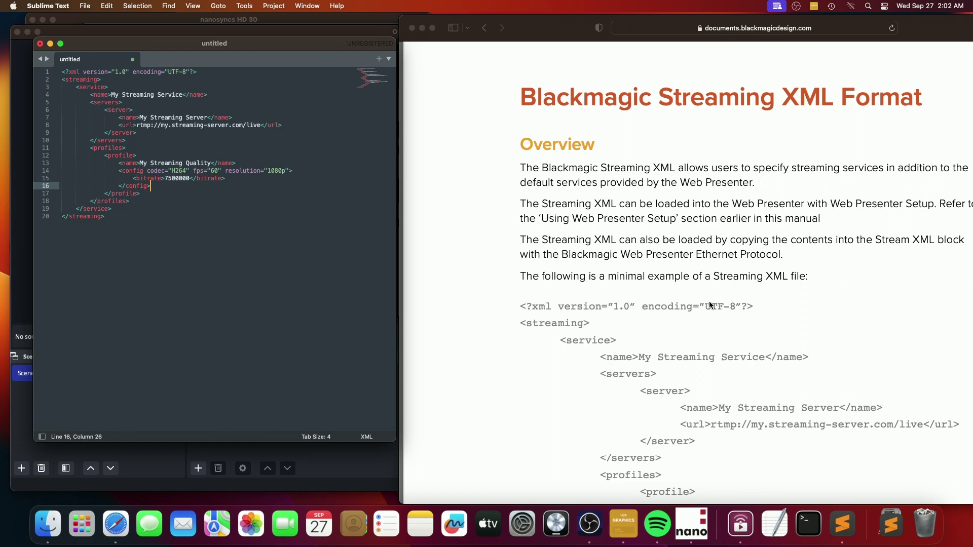
Check the UTF-8 encoding declaration in the XML format documentation example.
left_click(707, 304)
left_click_drag(703, 305, 692, 307)
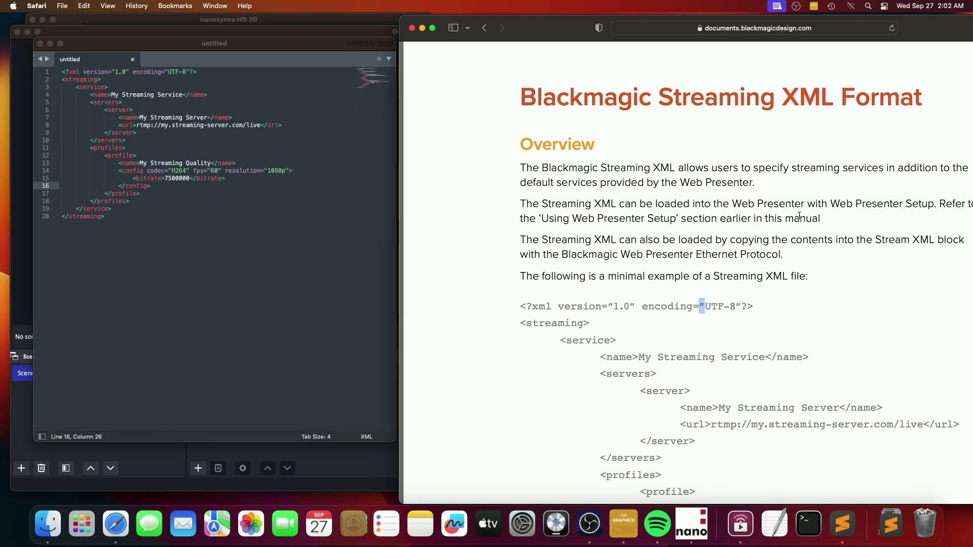
scroll(688, 337, "down", 2)
scroll(708, 381, "down", 5)
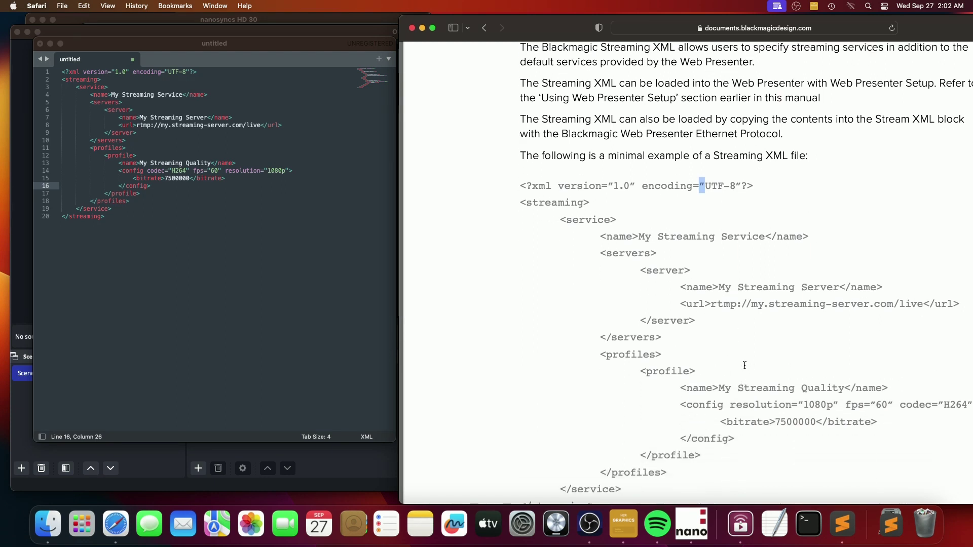
left_click(383, 170)
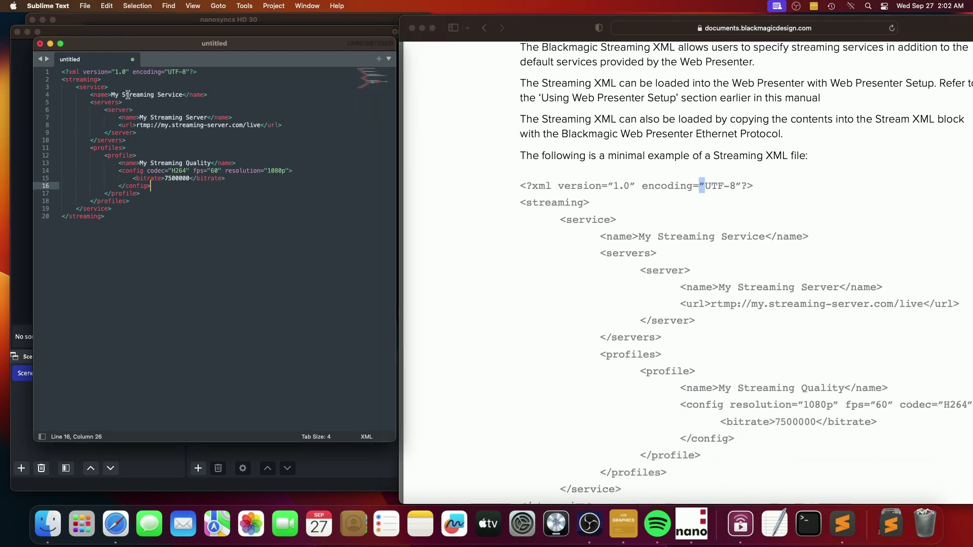
Set service name OBS SRT, server name OBS cg-mac-mini, and URL srt://cg-mac-mini:5000.
left_click_drag(112, 95, 181, 95)
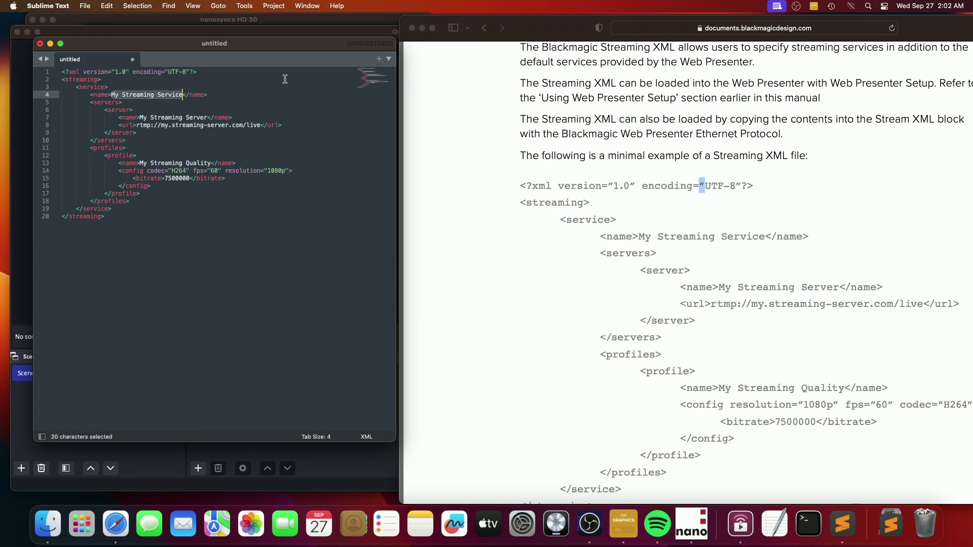
type("OBS SRT")
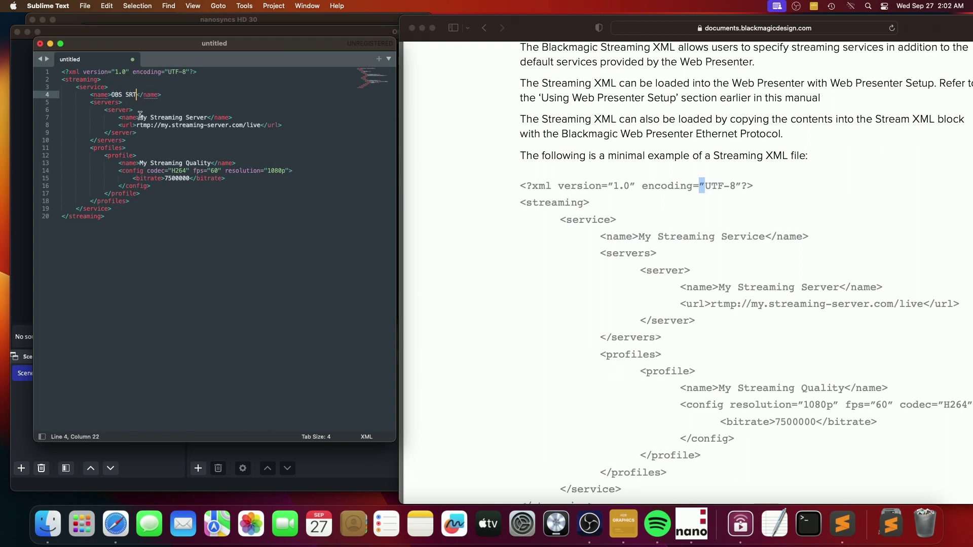
left_click_drag(139, 117, 195, 114)
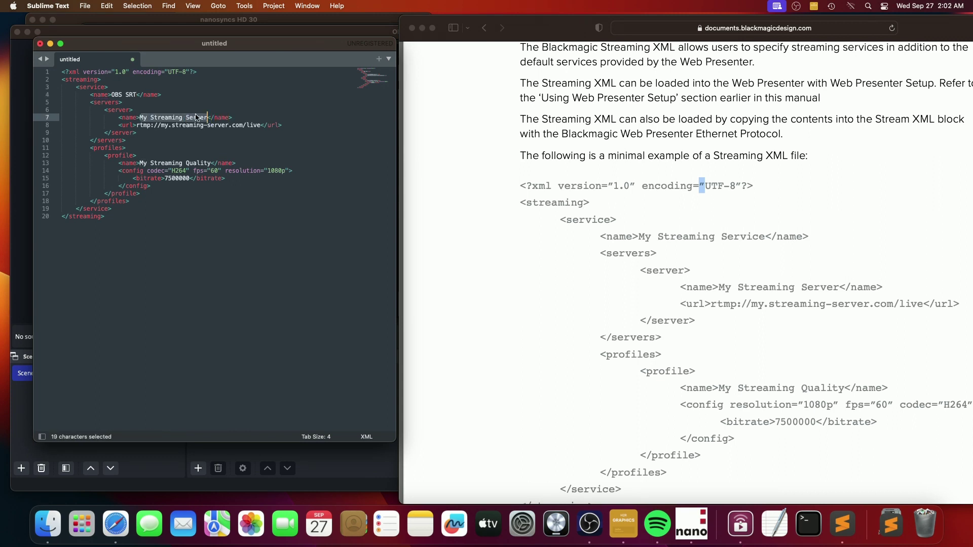
type("OBS")
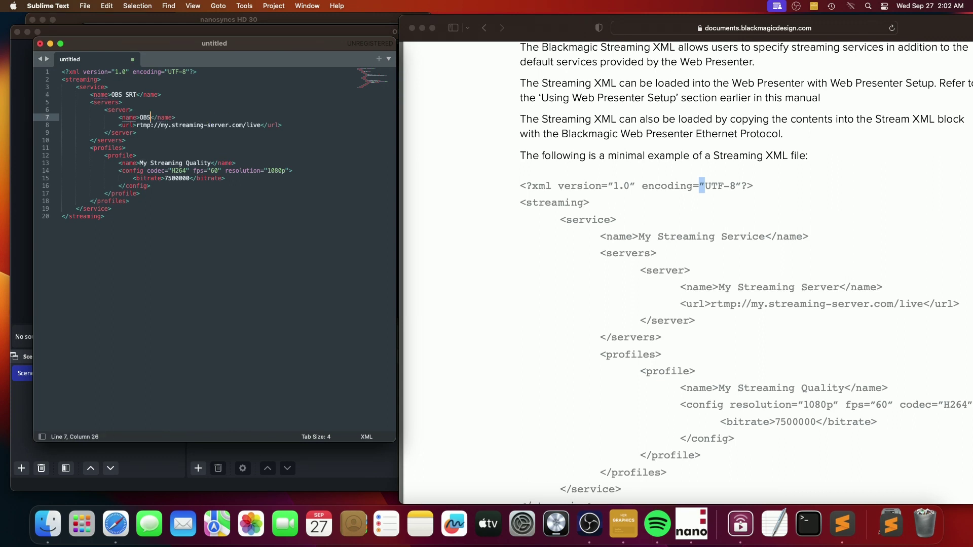
type(" cg-mac-mini")
left_click_drag(137, 126, 253, 122)
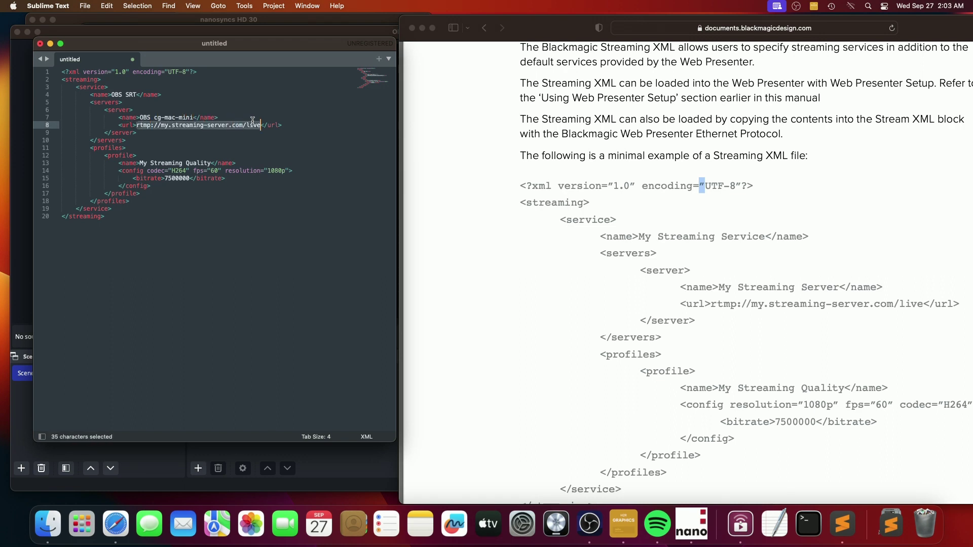
type("srt://")
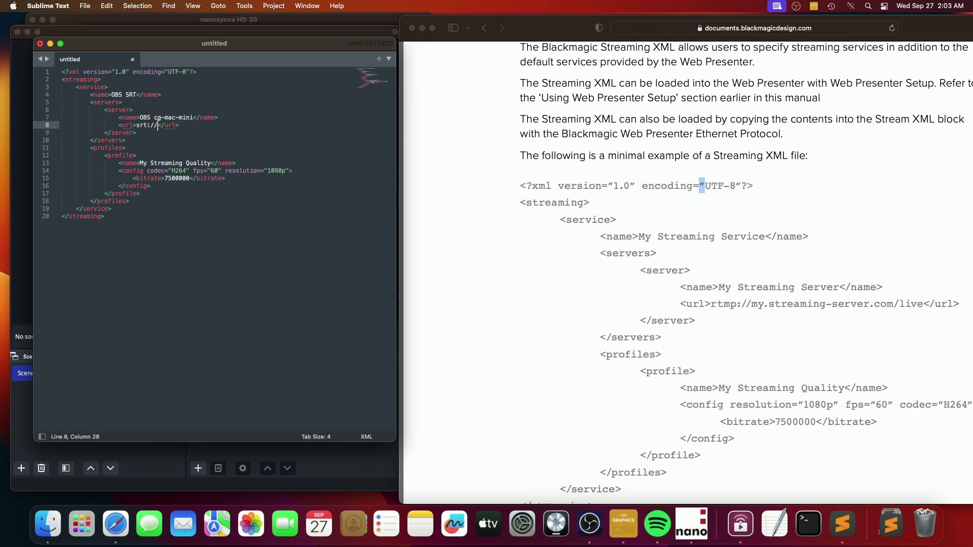
type("cg-mac-mini:5000")
Rename the profile to 1080p 30fps 7.5 Mbps and change its fps from 60 to 30.
double_click(145, 161)
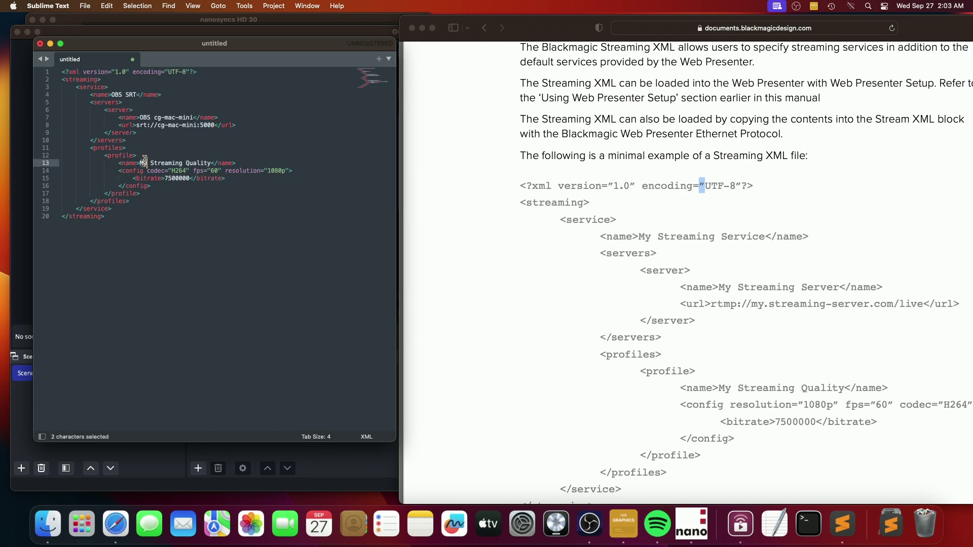
left_click_drag(145, 160, 198, 159)
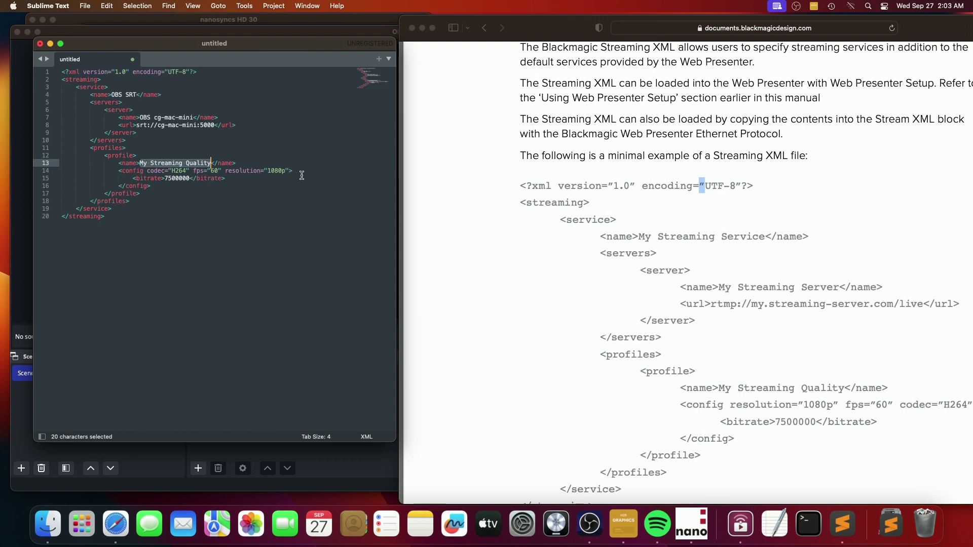
type("1")
type("080p 23")
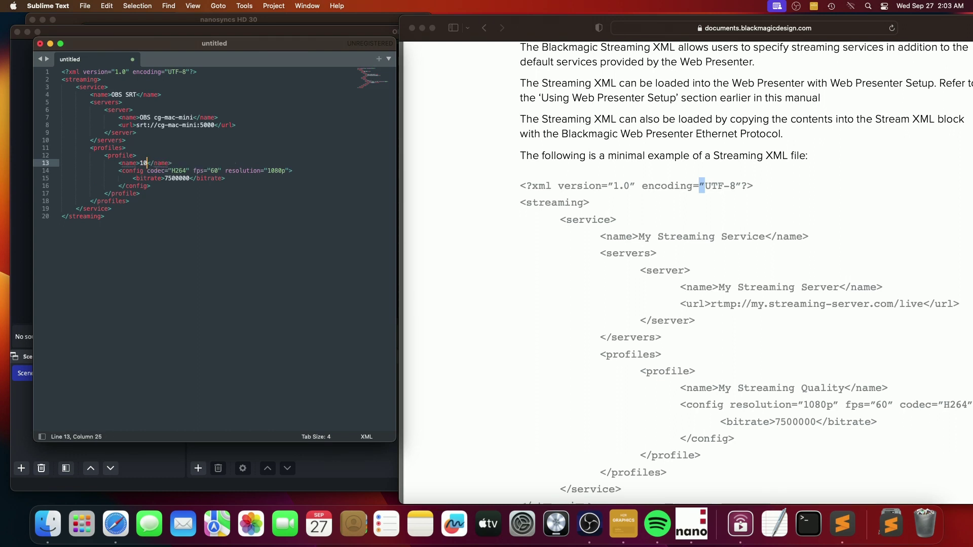
key("BackSpace")
key("BackSpace")
type("30fps 7.5 Mbps")
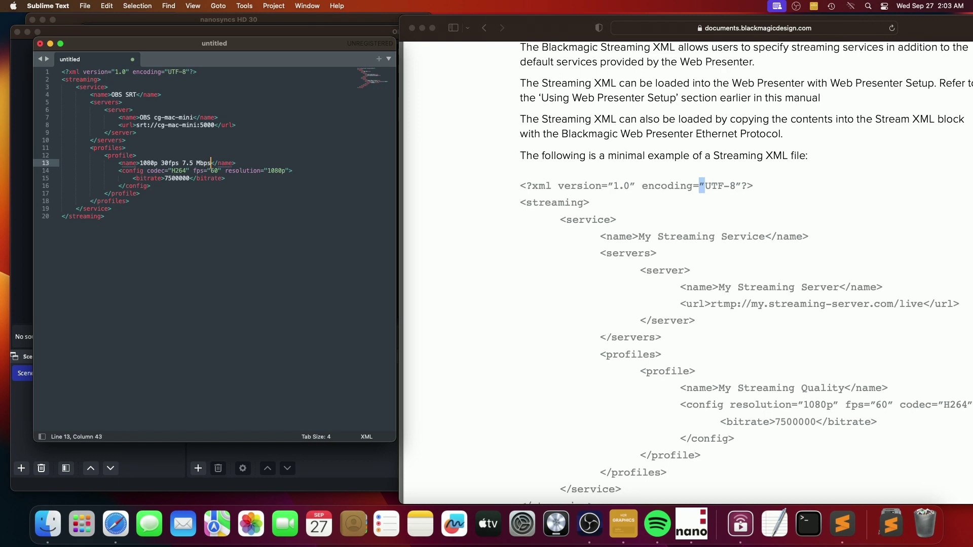
double_click(215, 172)
type("30")
left_click(315, 147)
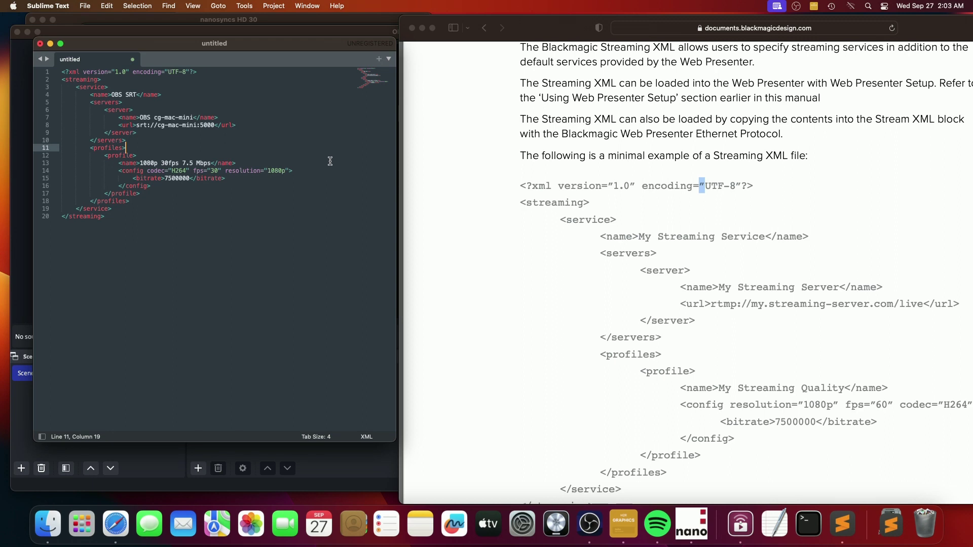
Save the edited XML in Documents as web-presenter-obs-srt.xml.
key("super+s")
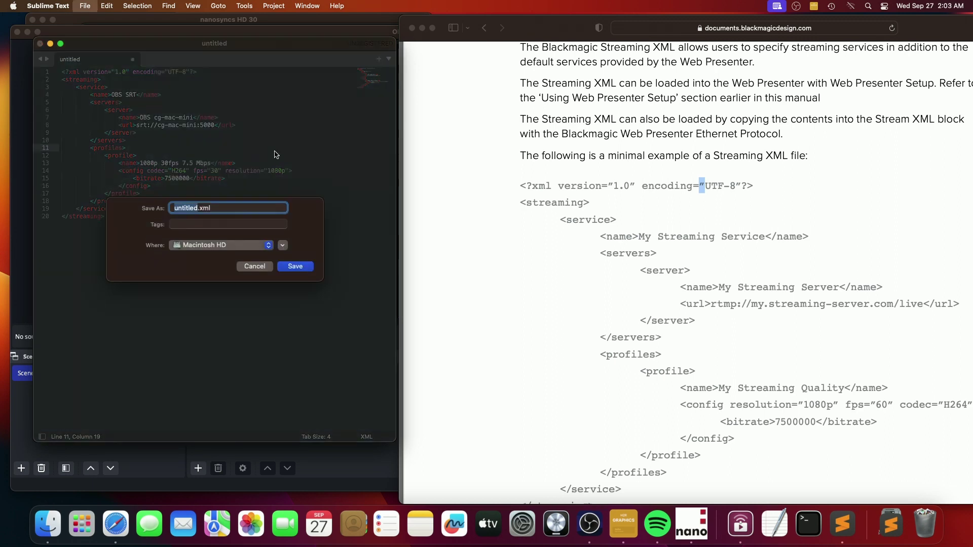
left_click(282, 245)
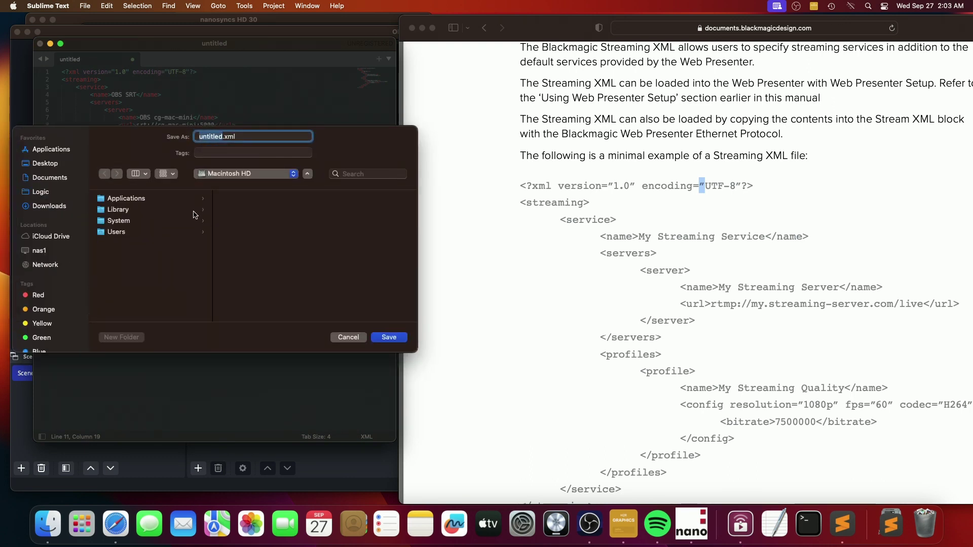
left_click(57, 178)
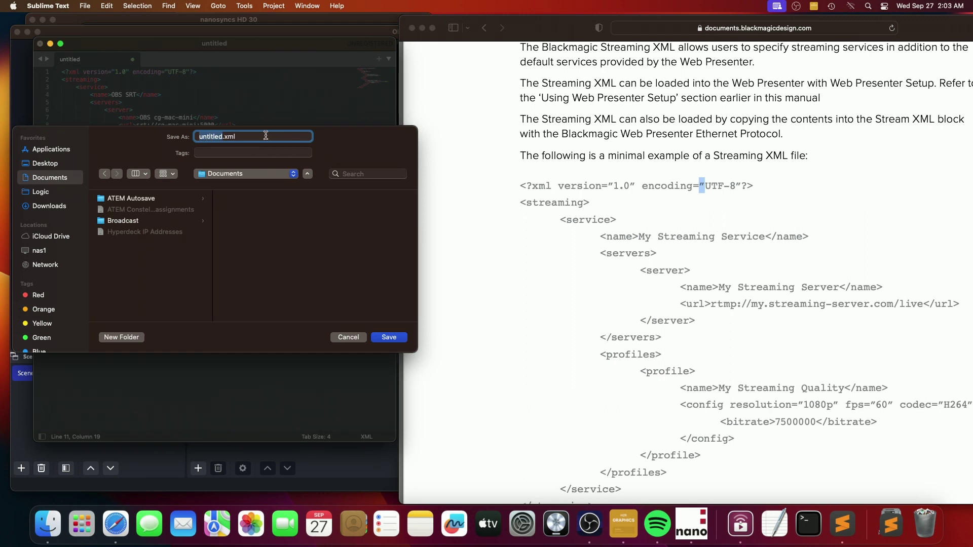
type("web-presenter-obs-srt")
left_click(389, 338)
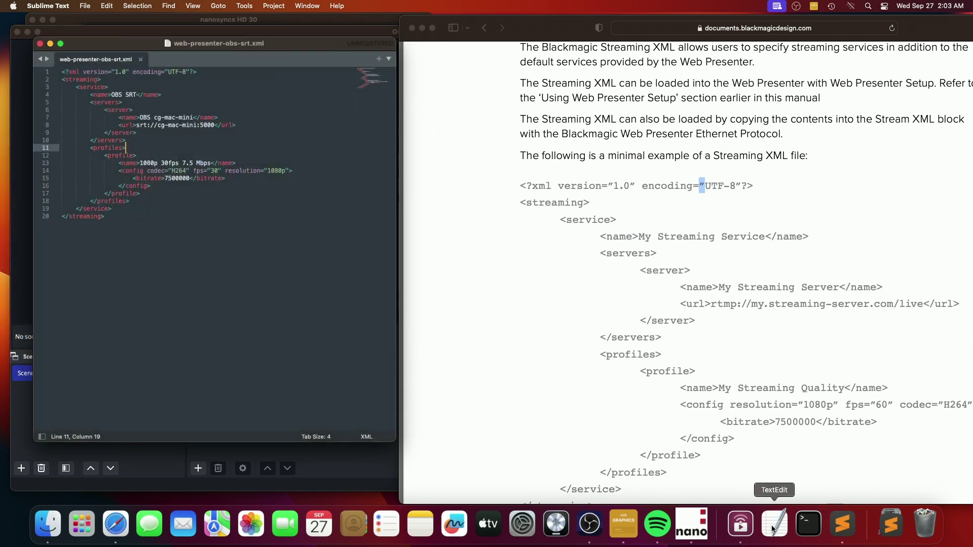
left_click(738, 529)
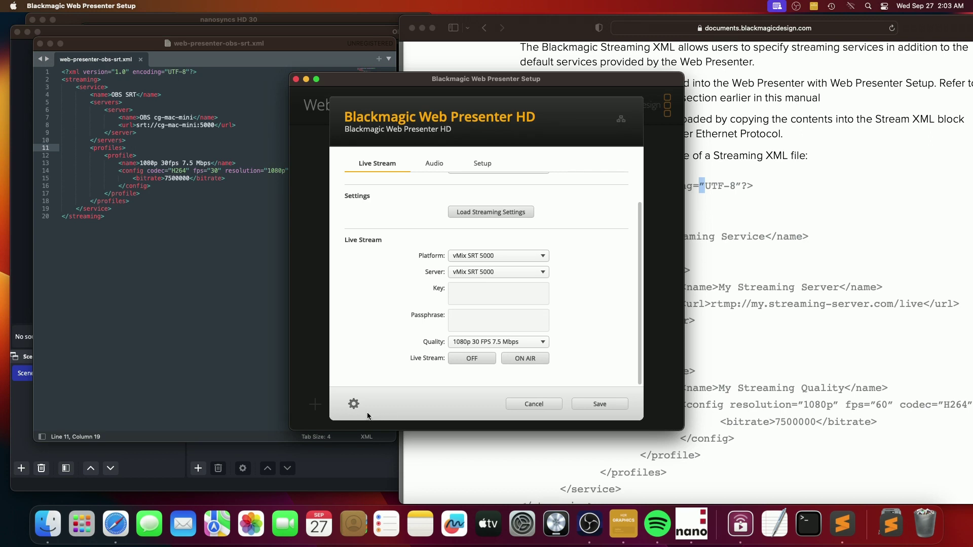
Remove the previously imported vMix SRT streaming settings from the Web Presenter.
left_click(354, 404)
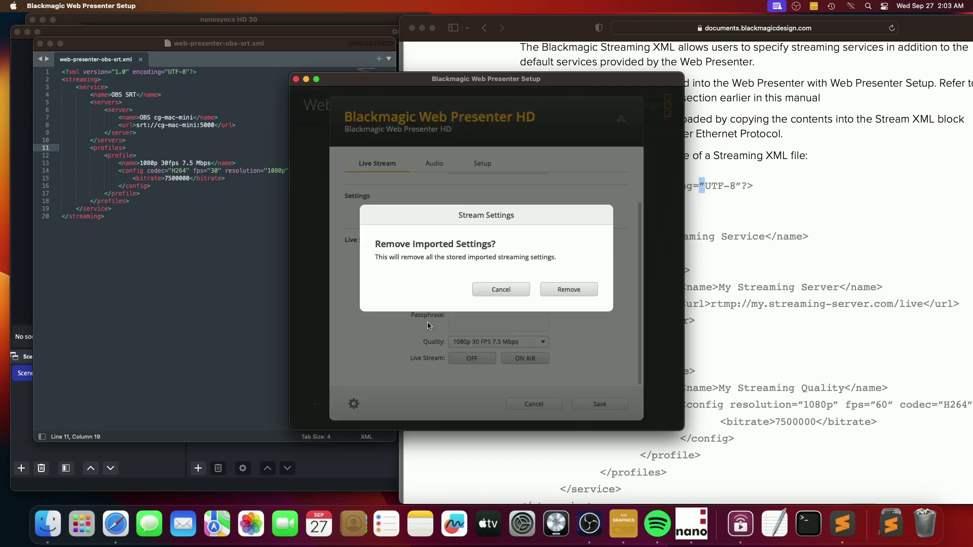
left_click(575, 290)
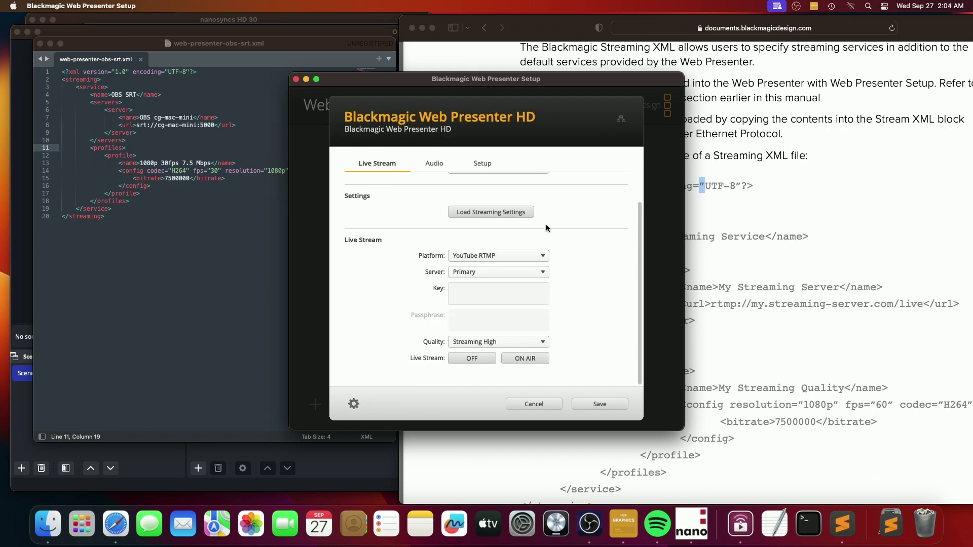
left_click(476, 256)
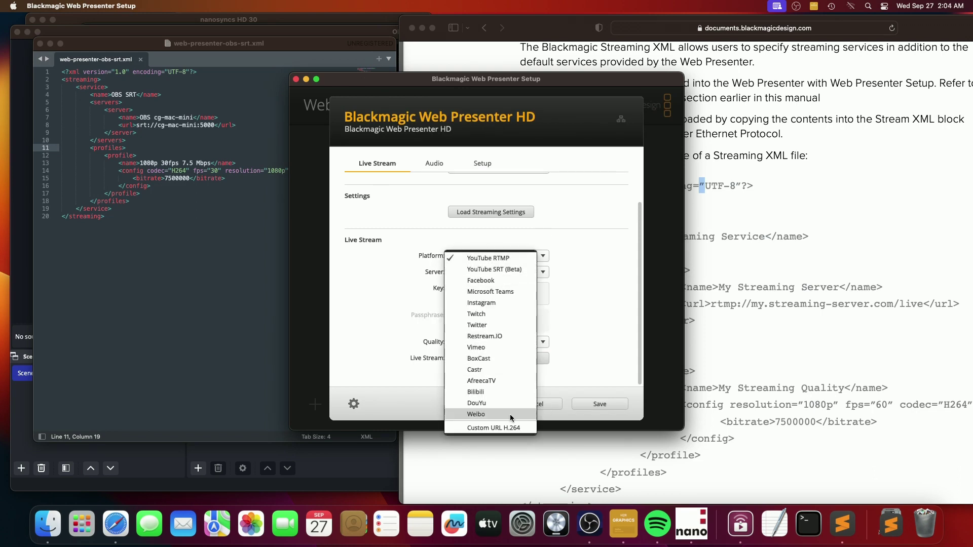
left_click(591, 293)
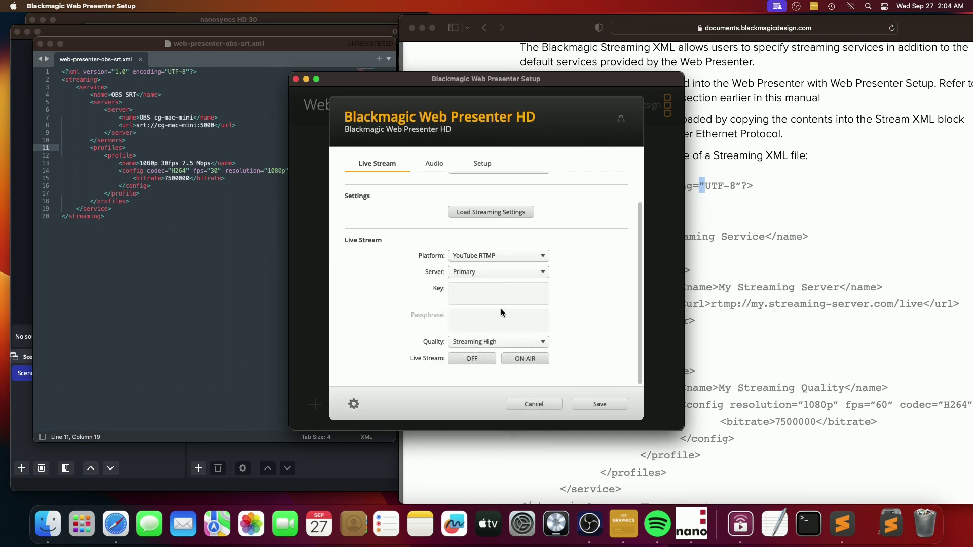
Load web-presenter-obs-srt.xml from Documents as the new streaming settings.
left_click(482, 210)
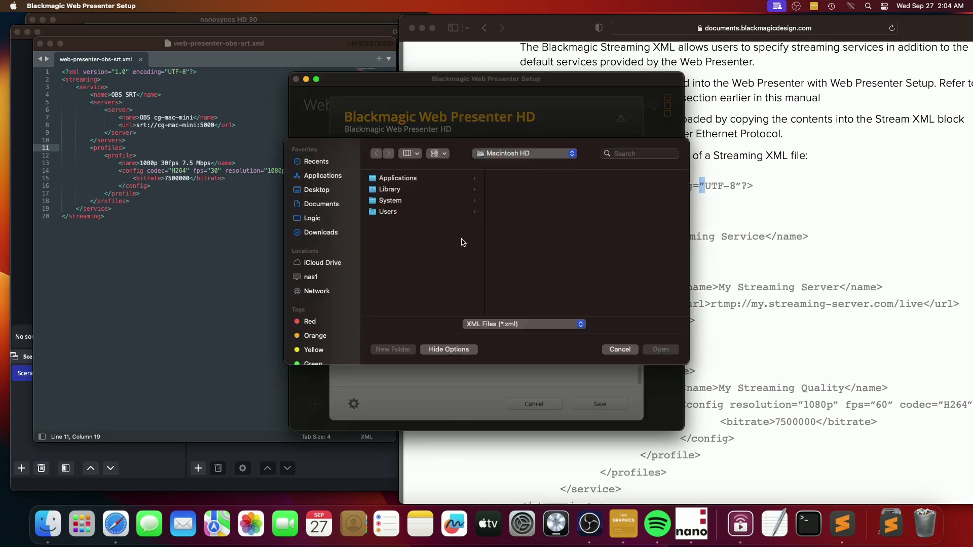
left_click(342, 203)
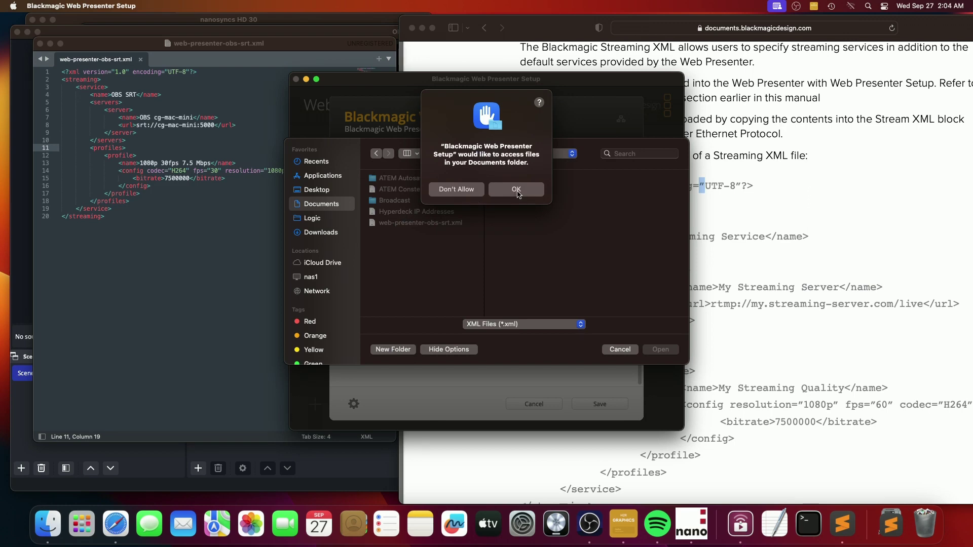
left_click(517, 190)
double_click(426, 223)
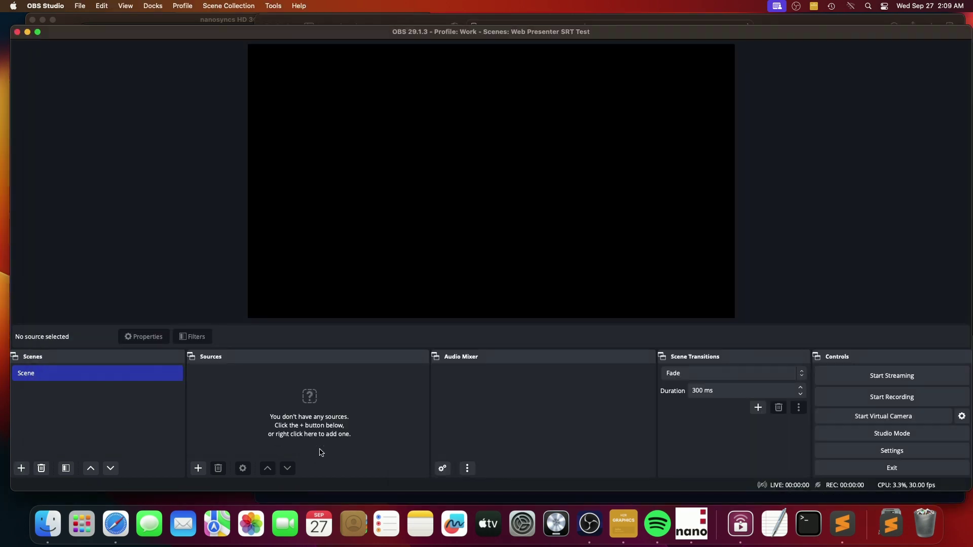
Add media source WebPresenter HD SRT with network input srt://cg-mac-mini:5000?mode=listener.
left_click(198, 468)
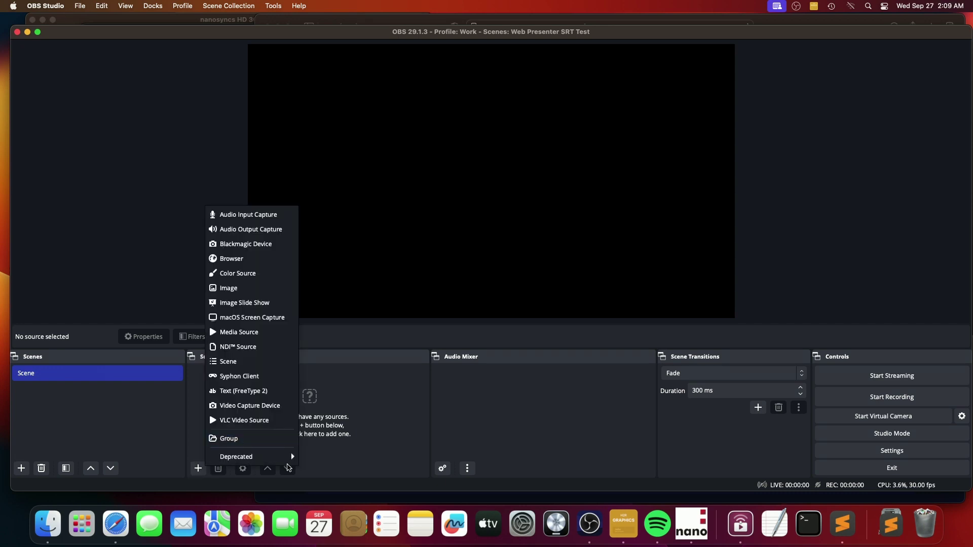
left_click(254, 332)
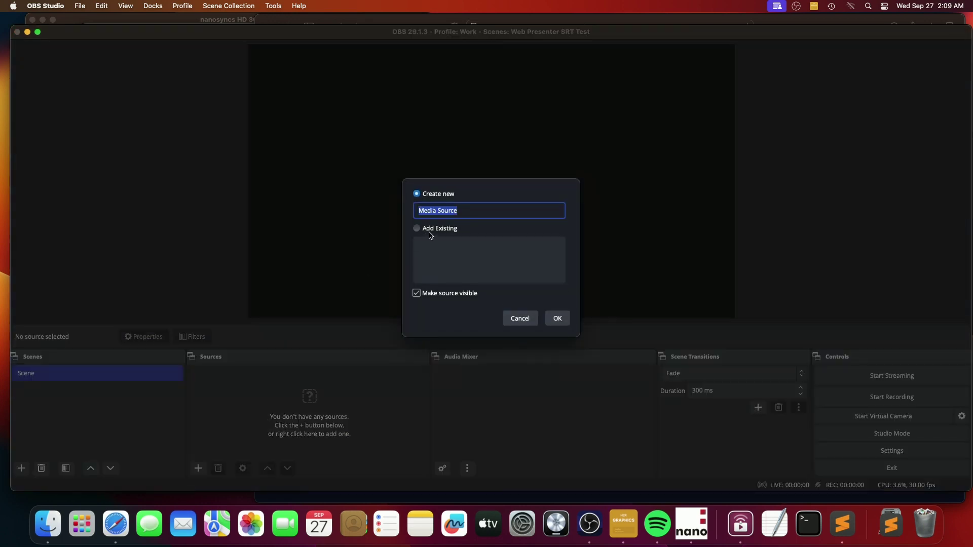
key("BackSpace")
left_click(558, 319)
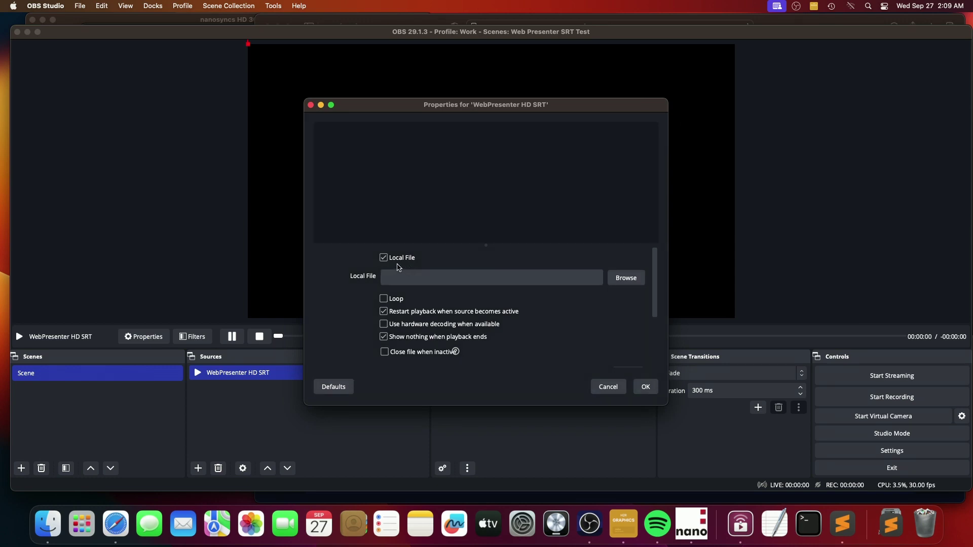
left_click(384, 258)
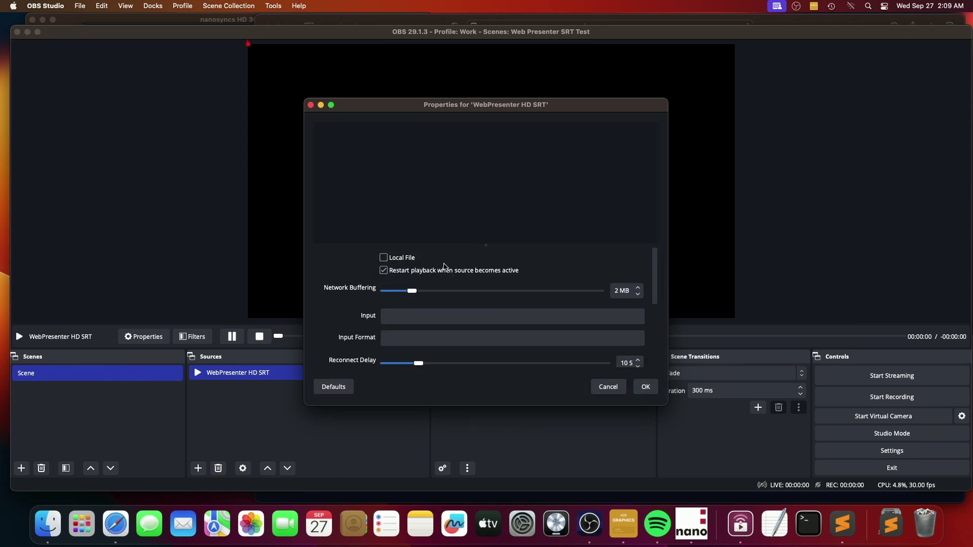
left_click(403, 315)
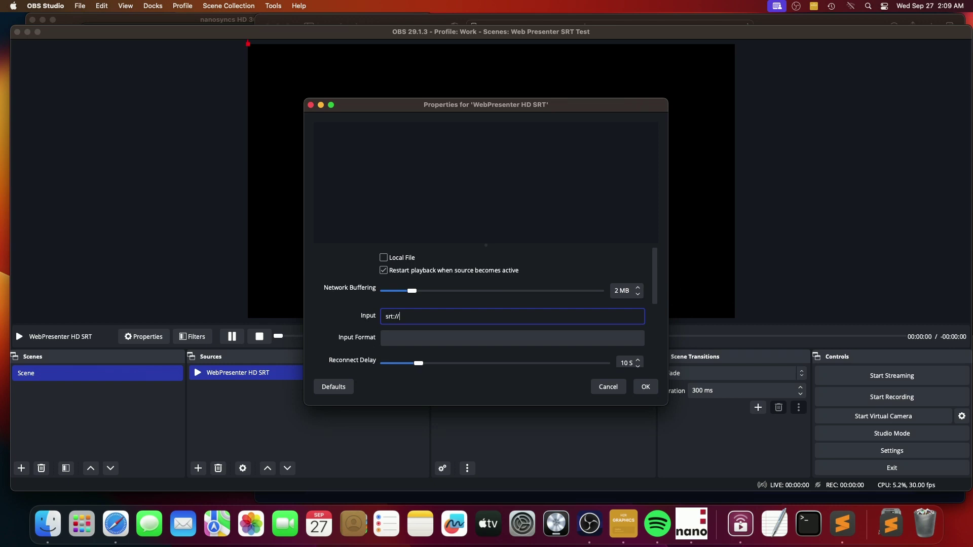
type("srt://cg-mac-mini:5000?mode=listener")
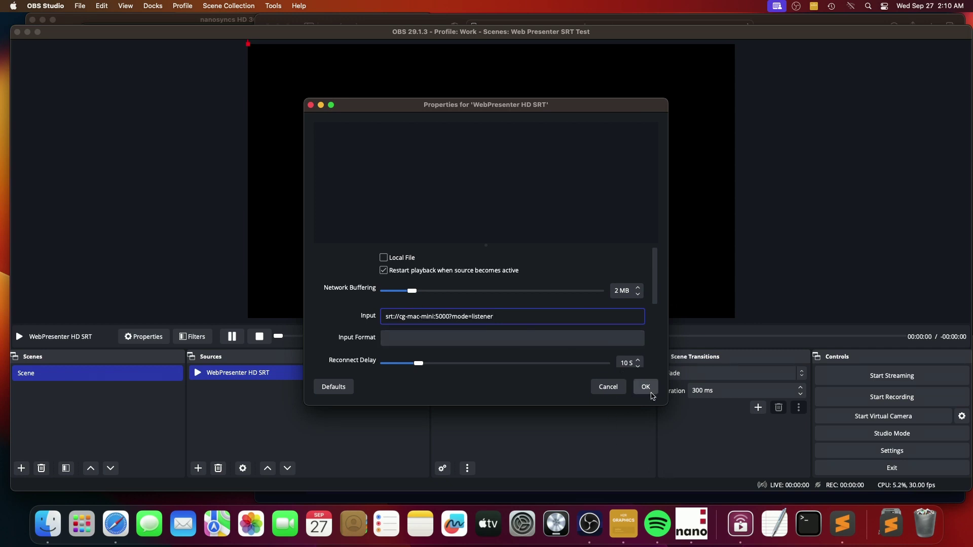
Apply the OBS media source's SRT network settings in its Properties dialog.
left_click(740, 511)
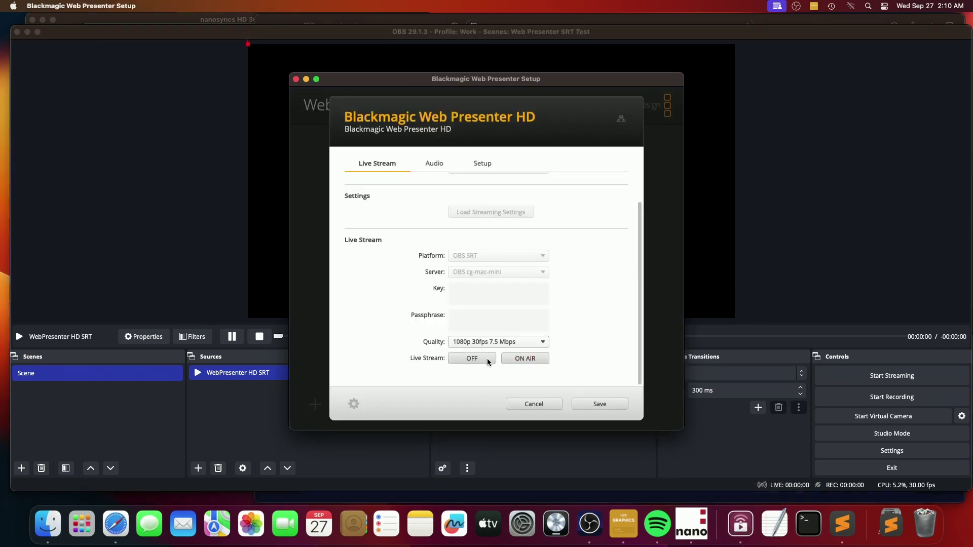
left_click_drag(481, 80, 769, 172)
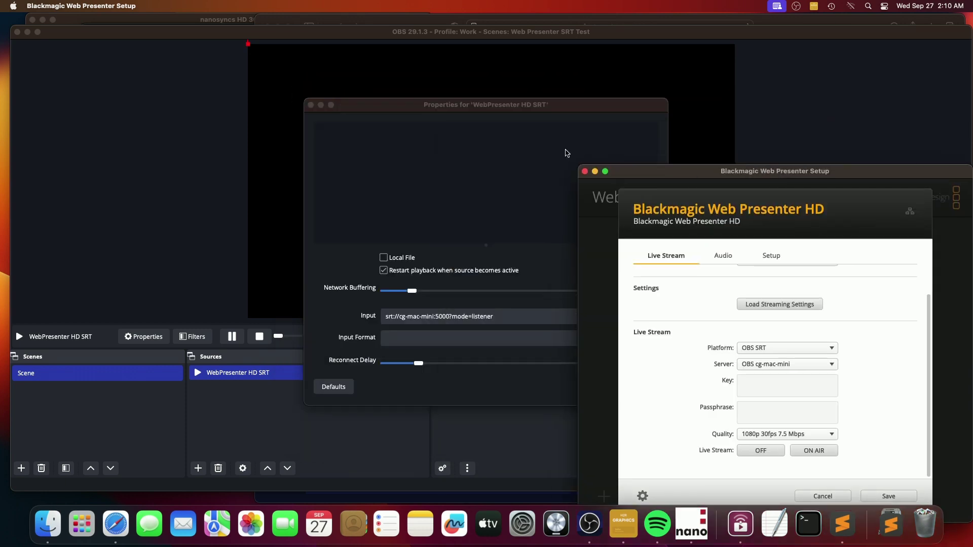
left_click(566, 153)
left_click(647, 387)
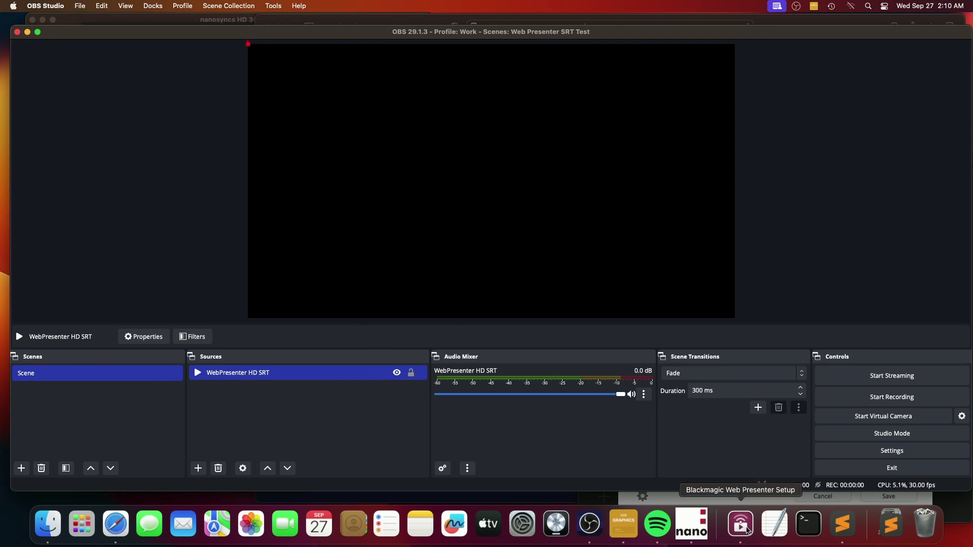
Put the Web Presenter on air, streaming to the cg-mac-mini SRT server.
left_click(748, 530)
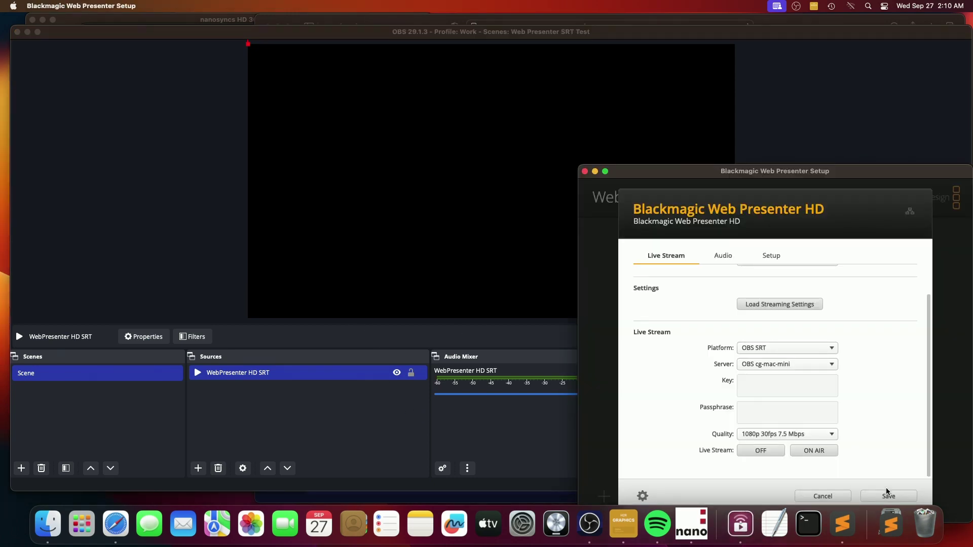
left_click_drag(841, 172, 838, 87)
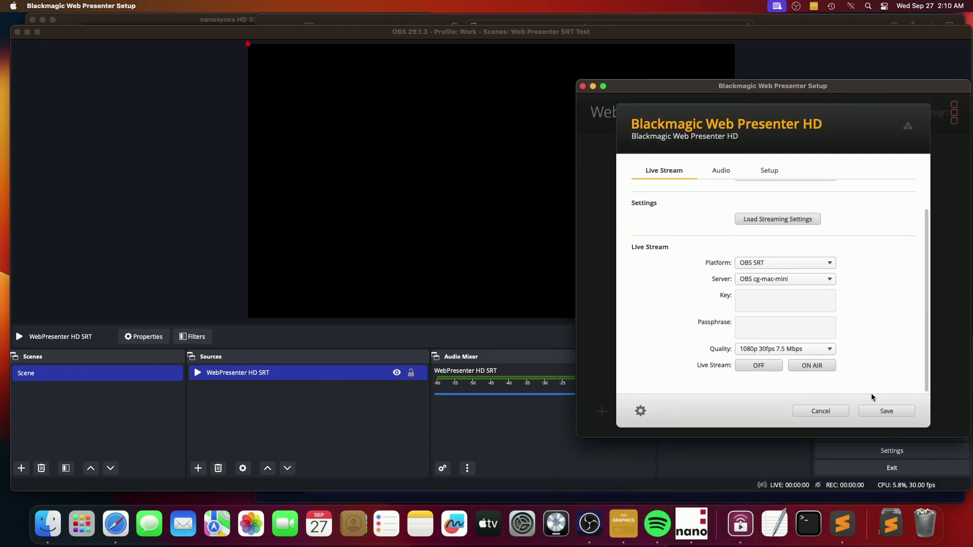
left_click(825, 366)
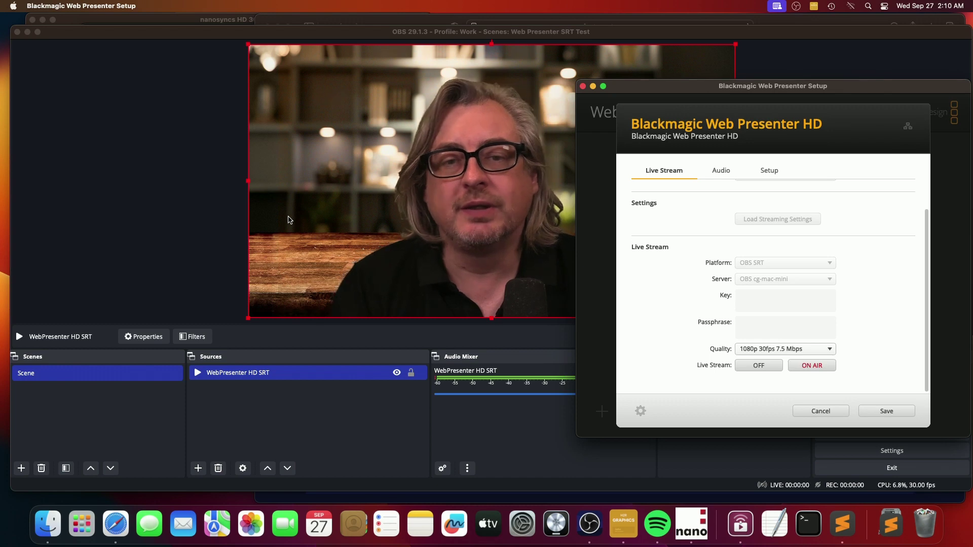
Scale the WebPresenter HD SRT video down and place it in the canvas's upper left.
left_click(217, 167)
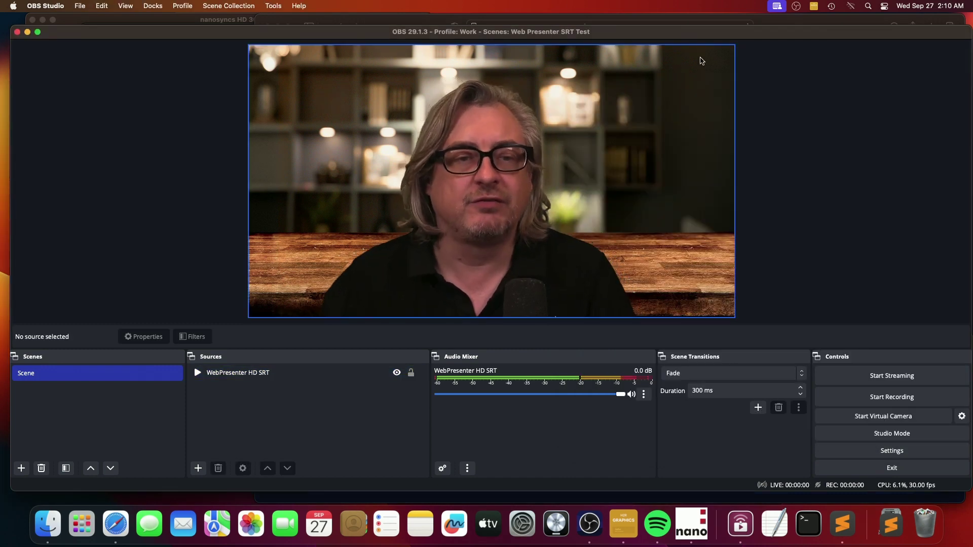
left_click(733, 47)
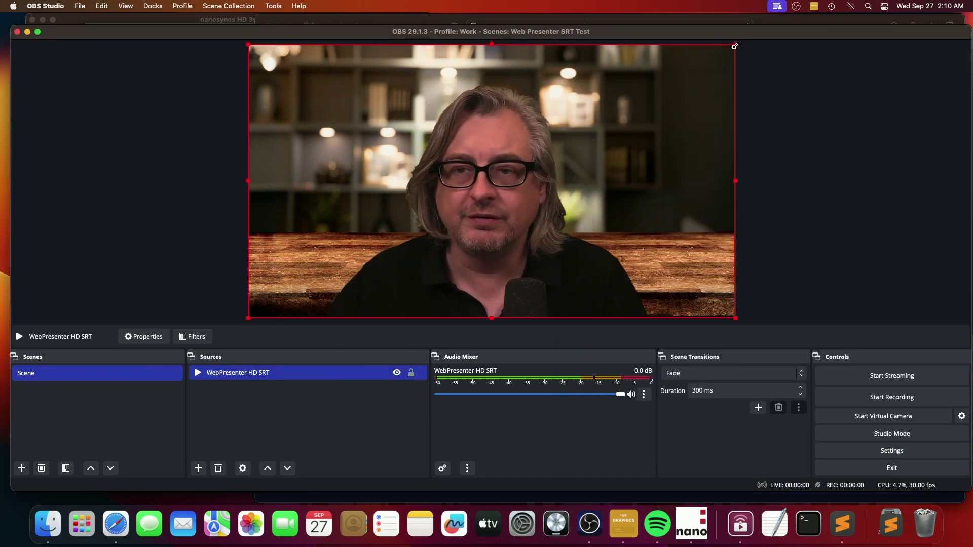
left_click_drag(735, 45, 466, 191)
left_click_drag(313, 247, 343, 113)
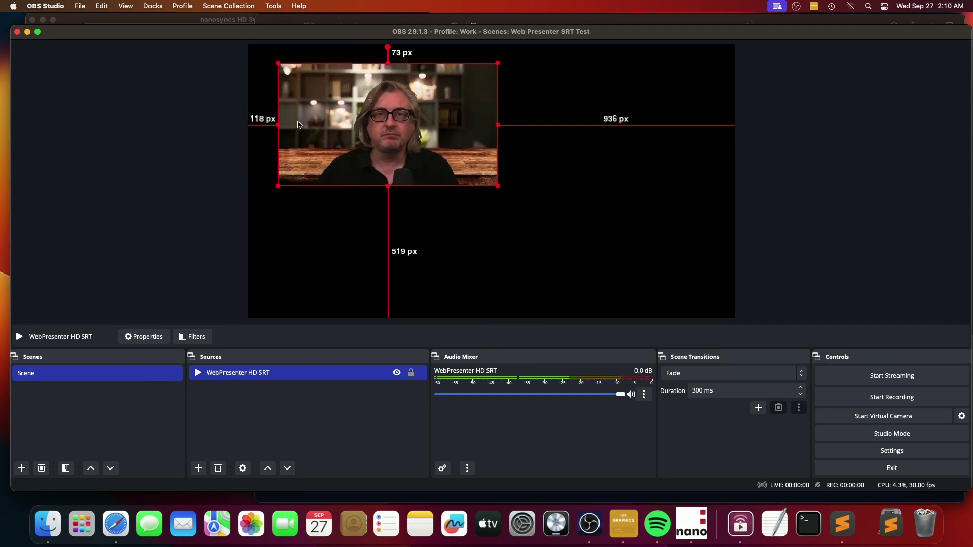